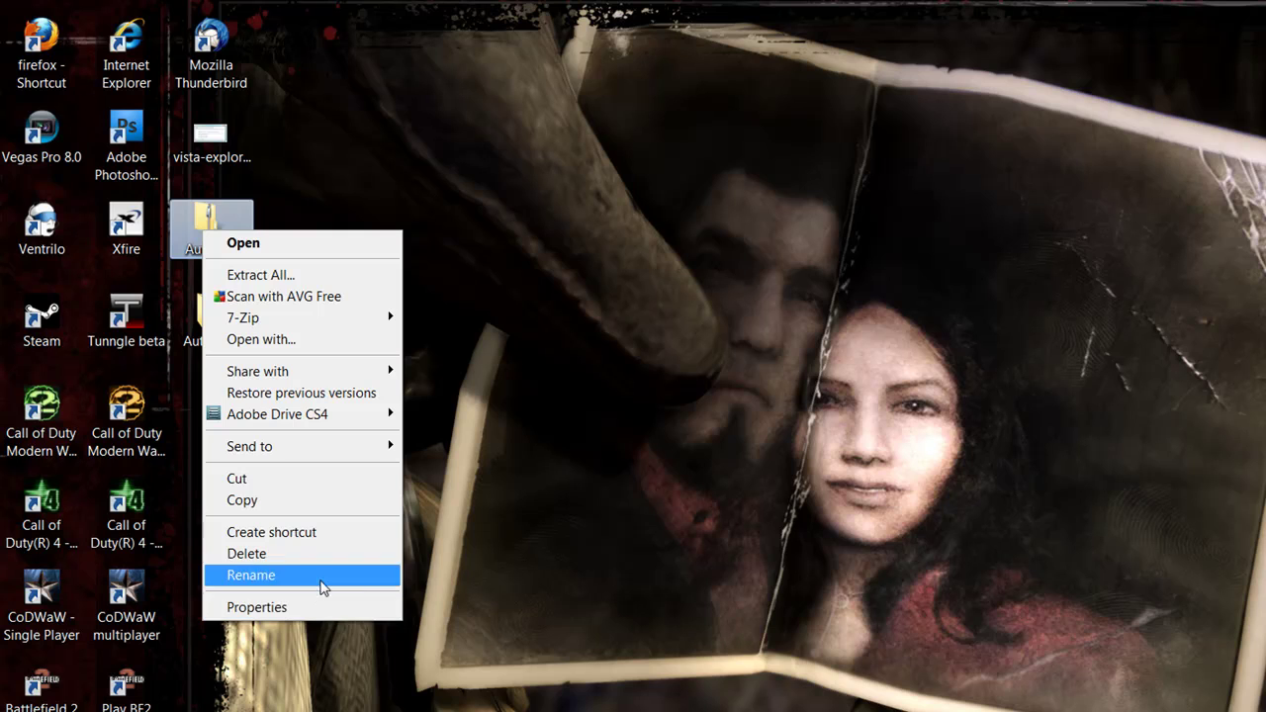
# View the vista-explorer-gpf error screenshot from the desktop, then minimize the image viewer.
pyautogui.click(655, 389)
pyautogui.doubleClick(210, 138)
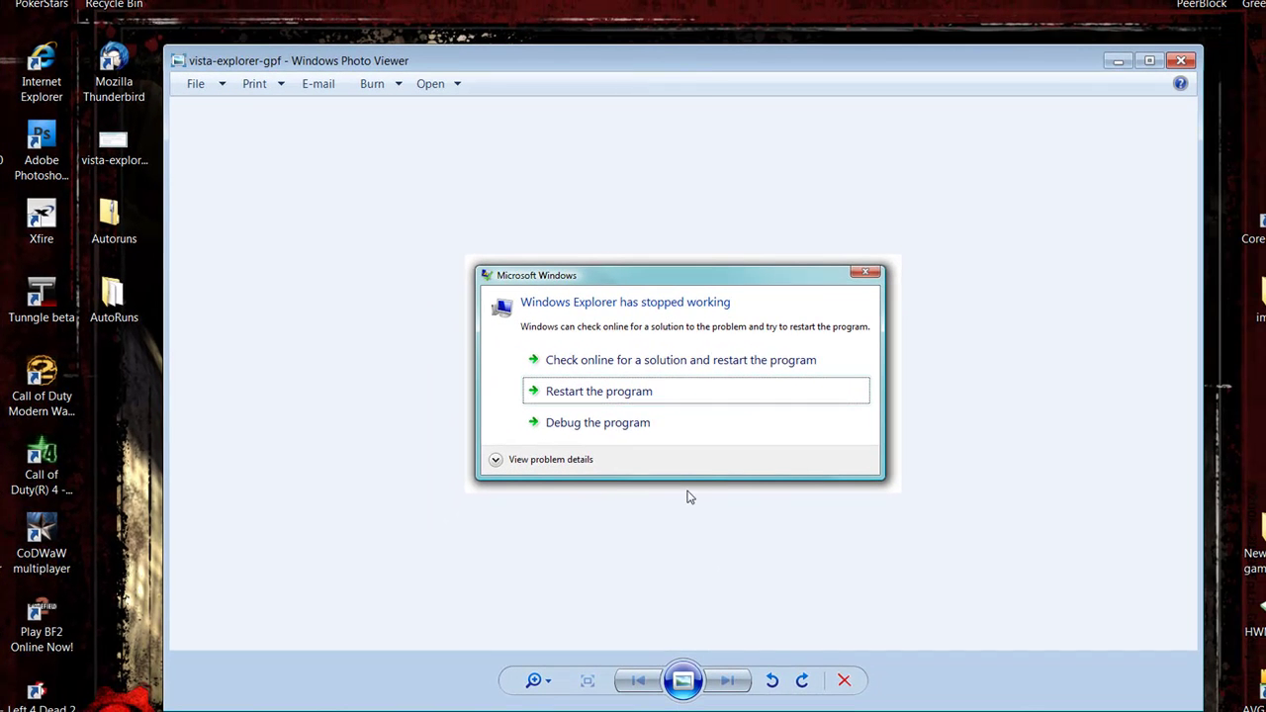
pyautogui.click(1118, 60)
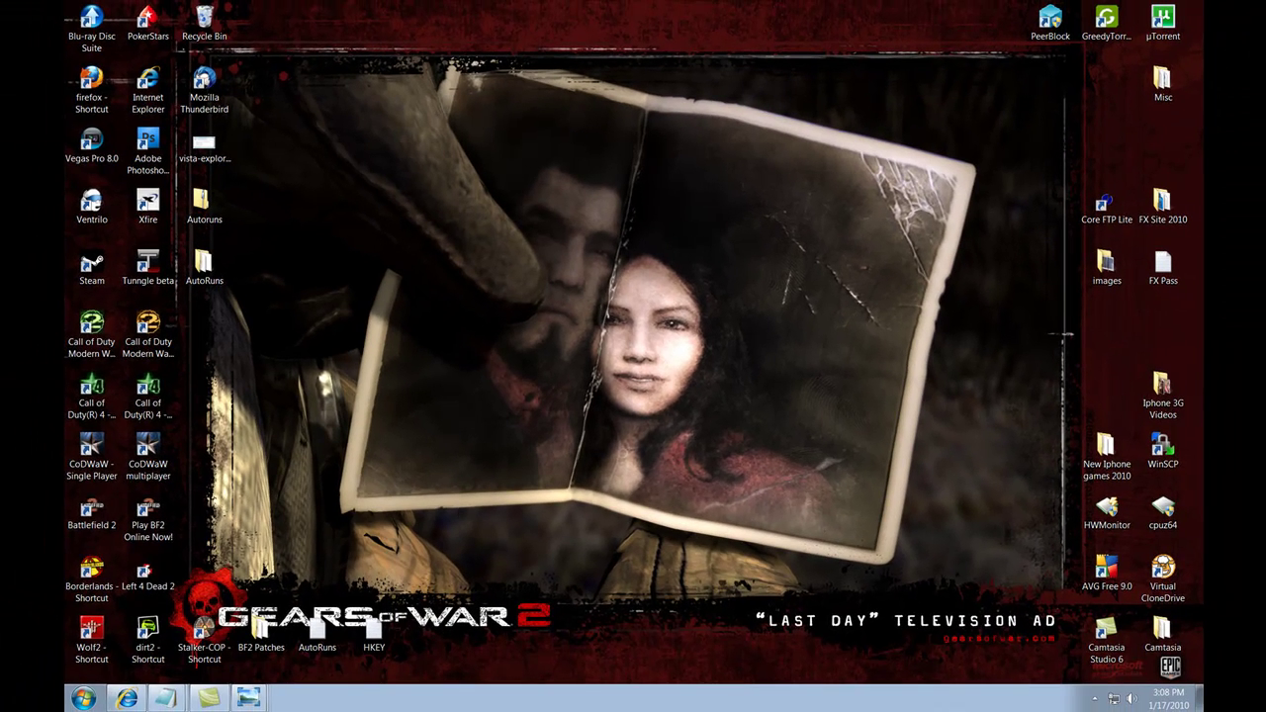
# Launch regedit and collapse HKEY_CLASSES_ROOT so the registry tree shows only the root hives under Computer.
pyautogui.click(84, 700)
pyautogui.click(157, 662)
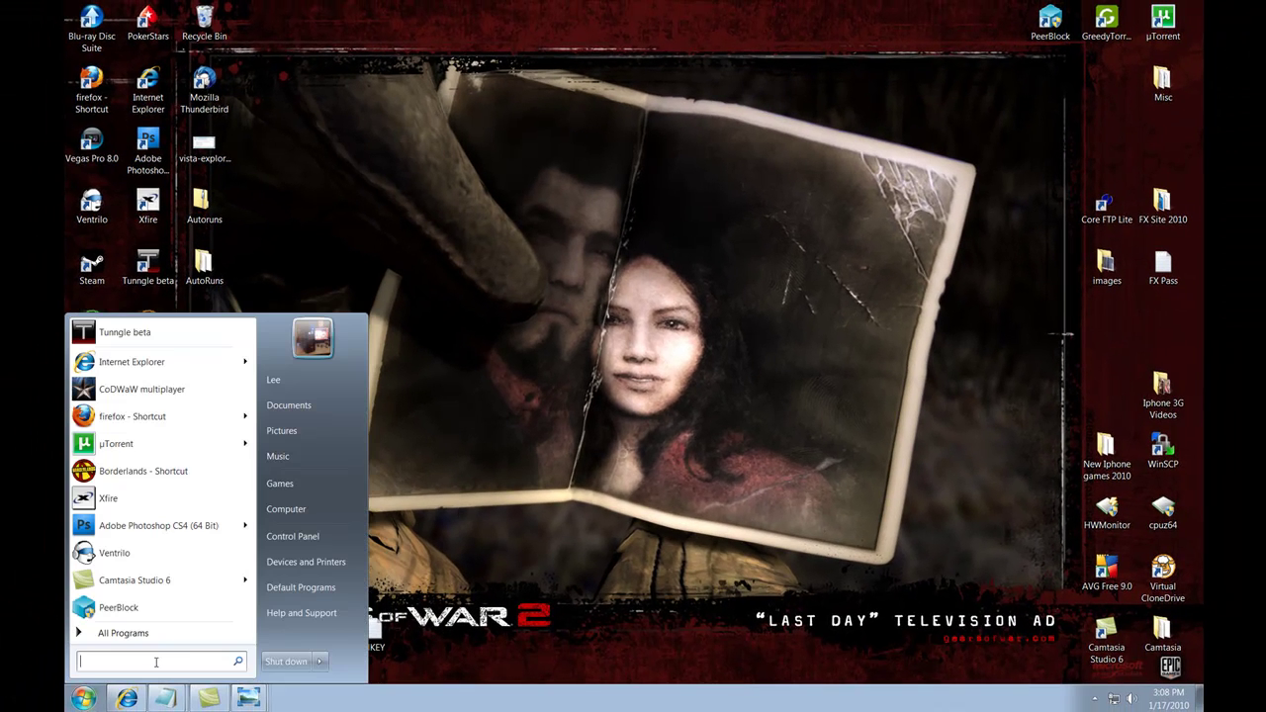
pyautogui.write('regedit')
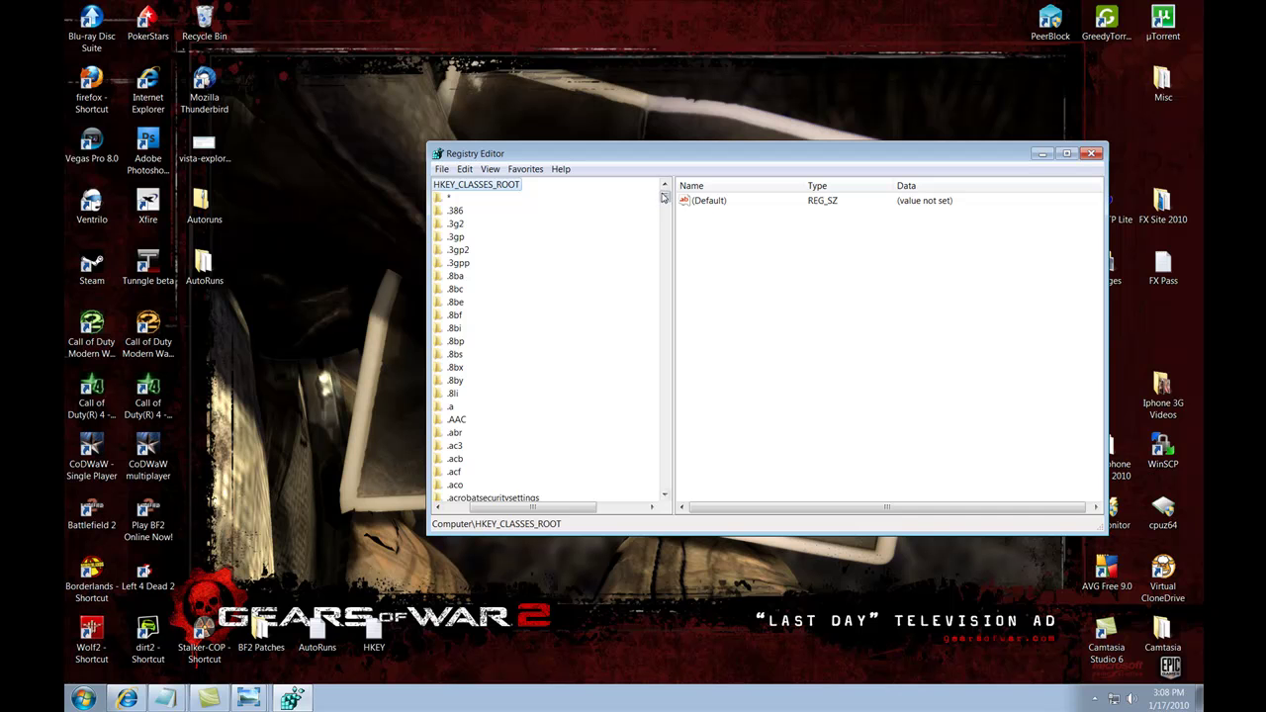
pyautogui.moveTo(521, 508); pyautogui.dragTo(480, 507)
pyautogui.click(457, 186)
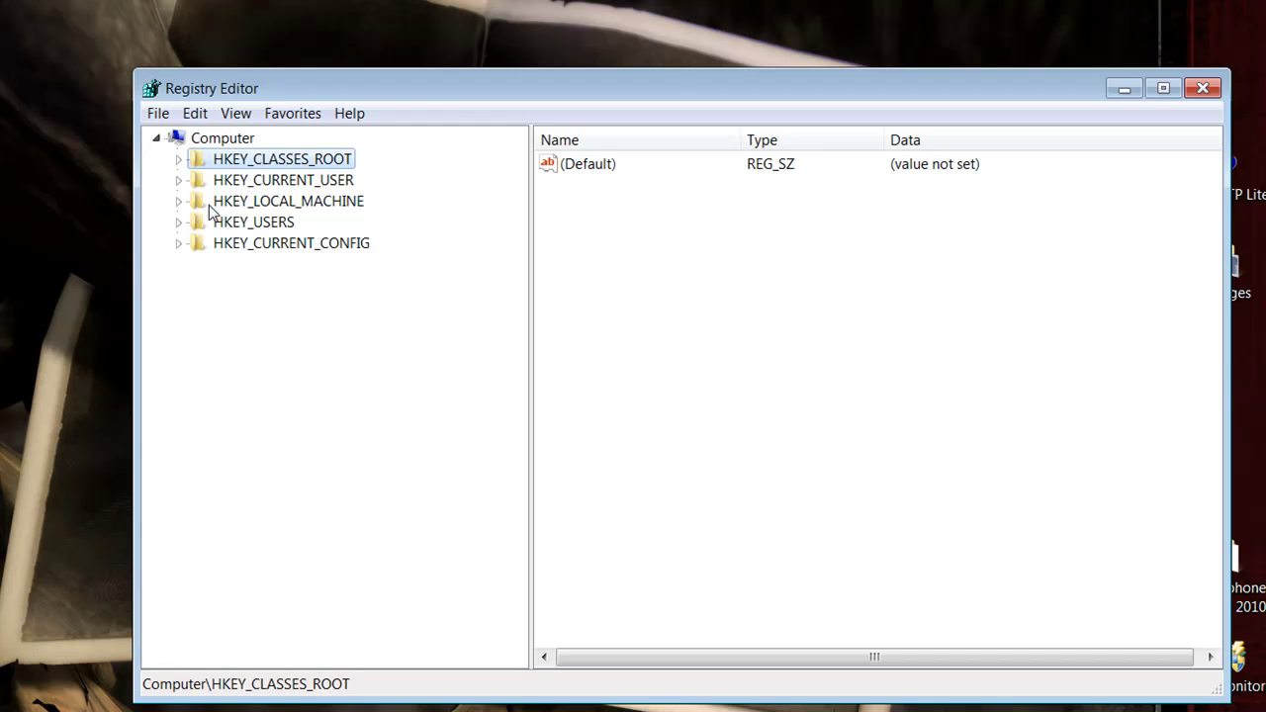
pyautogui.moveTo(426, 99); pyautogui.dragTo(354, 74)
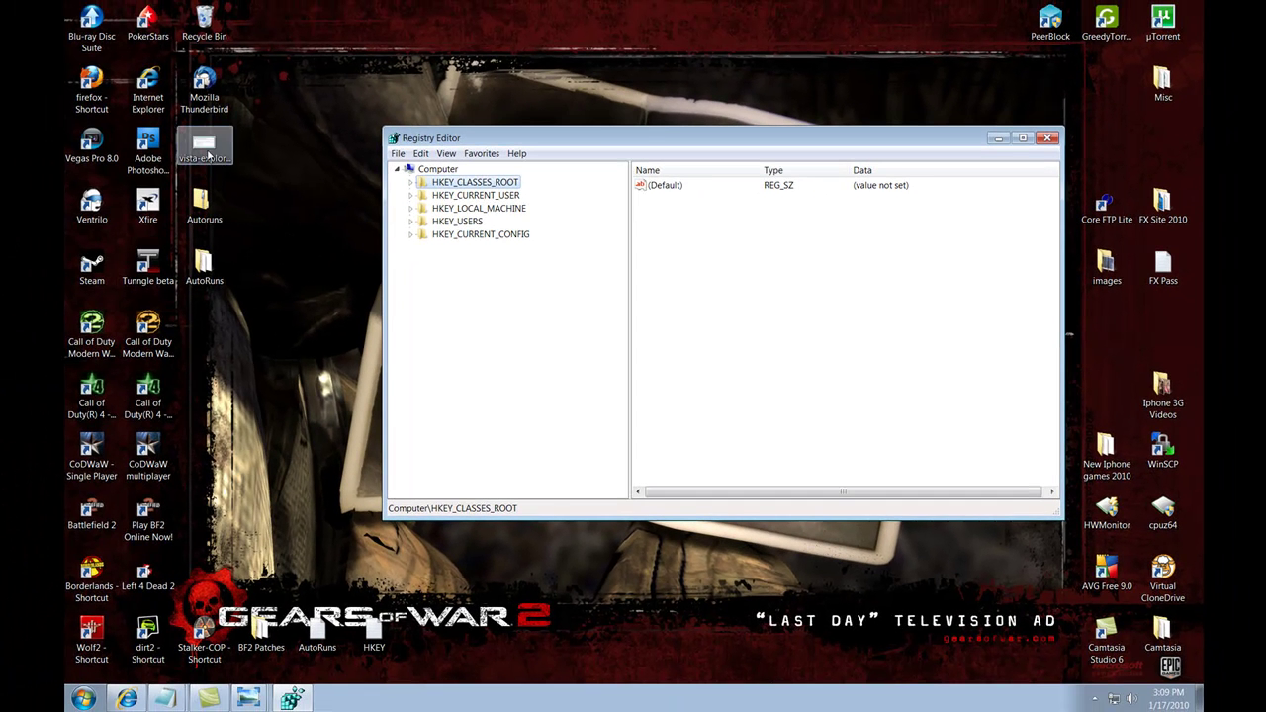
# Check the context menu of the zipped Autoruns file on the desktop.
pyautogui.rightClick(198, 203)
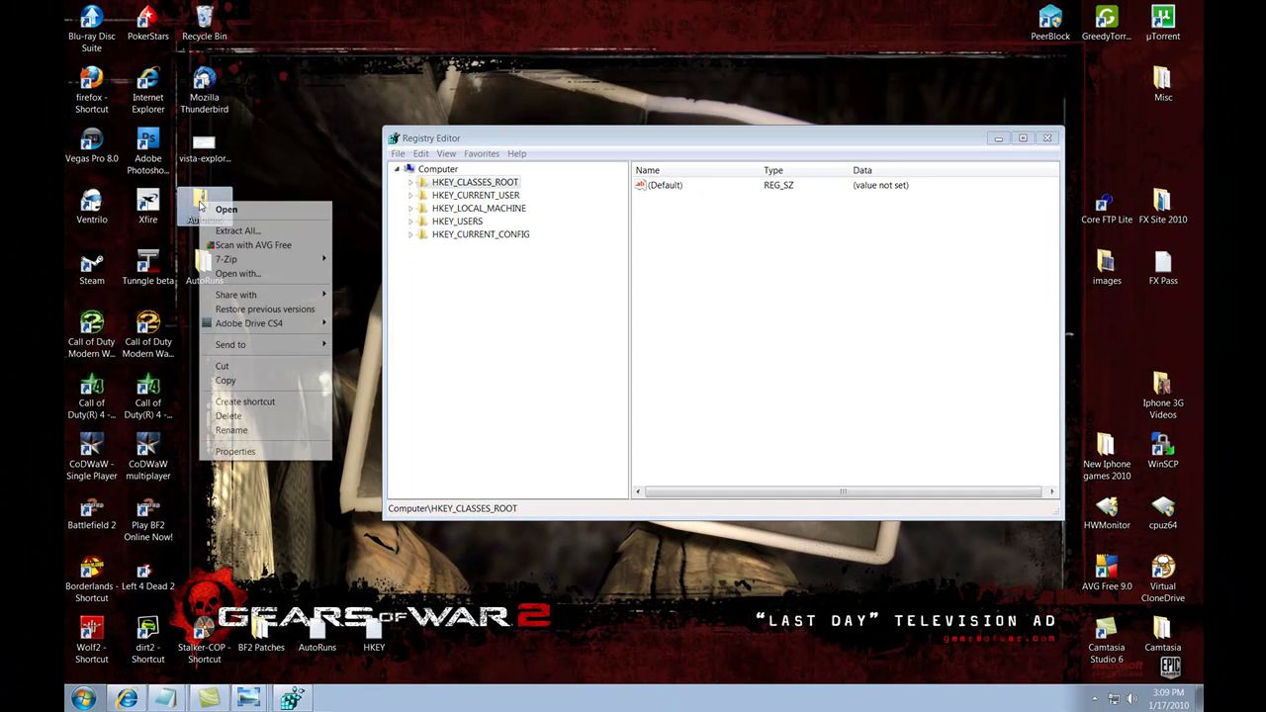
pyautogui.click(411, 183)
pyautogui.click(411, 170)
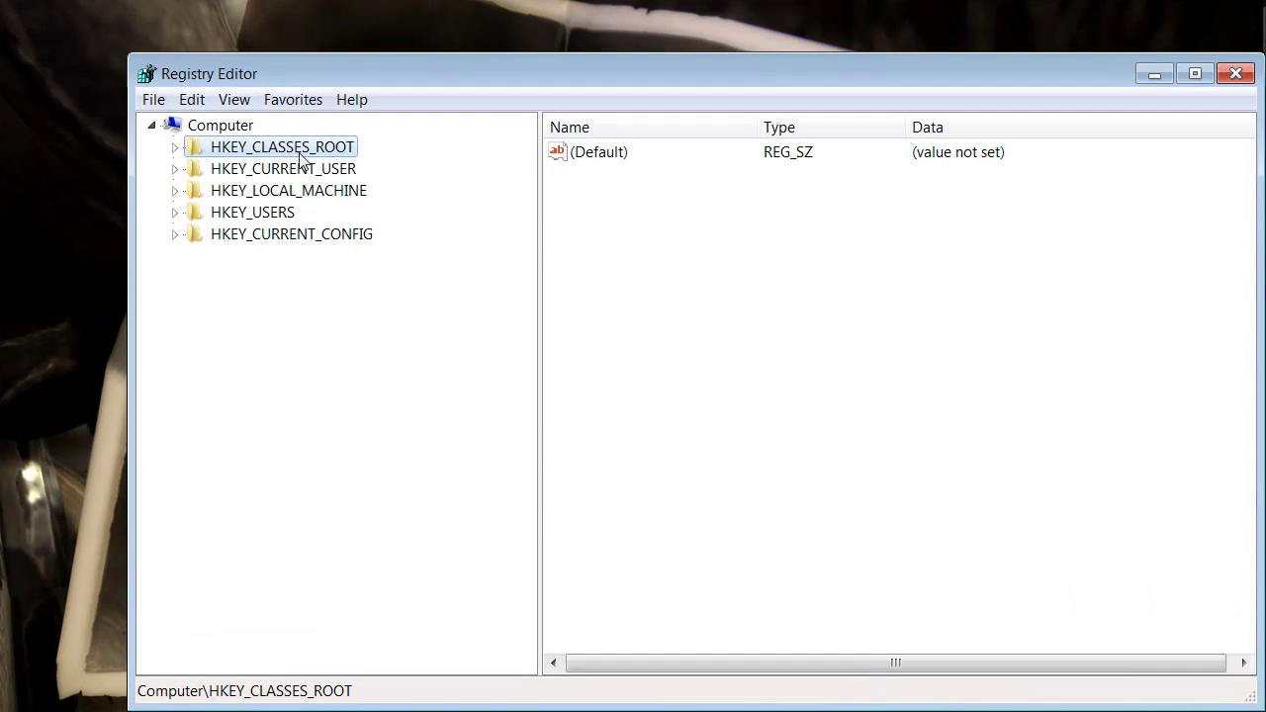
# Expand the registry path HKEY_CLASSES_ROOT\*\shellex\ContextMenuHandlers to list its handler keys.
pyautogui.click(177, 150)
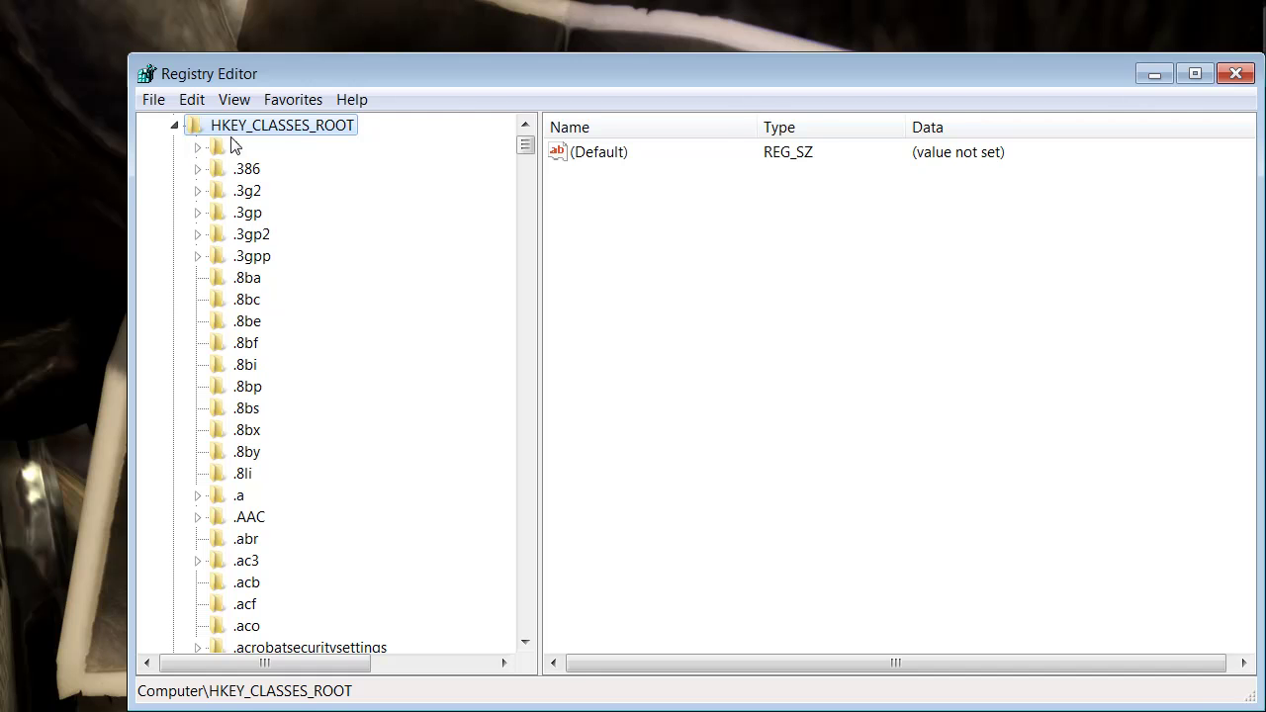
pyautogui.click(218, 148)
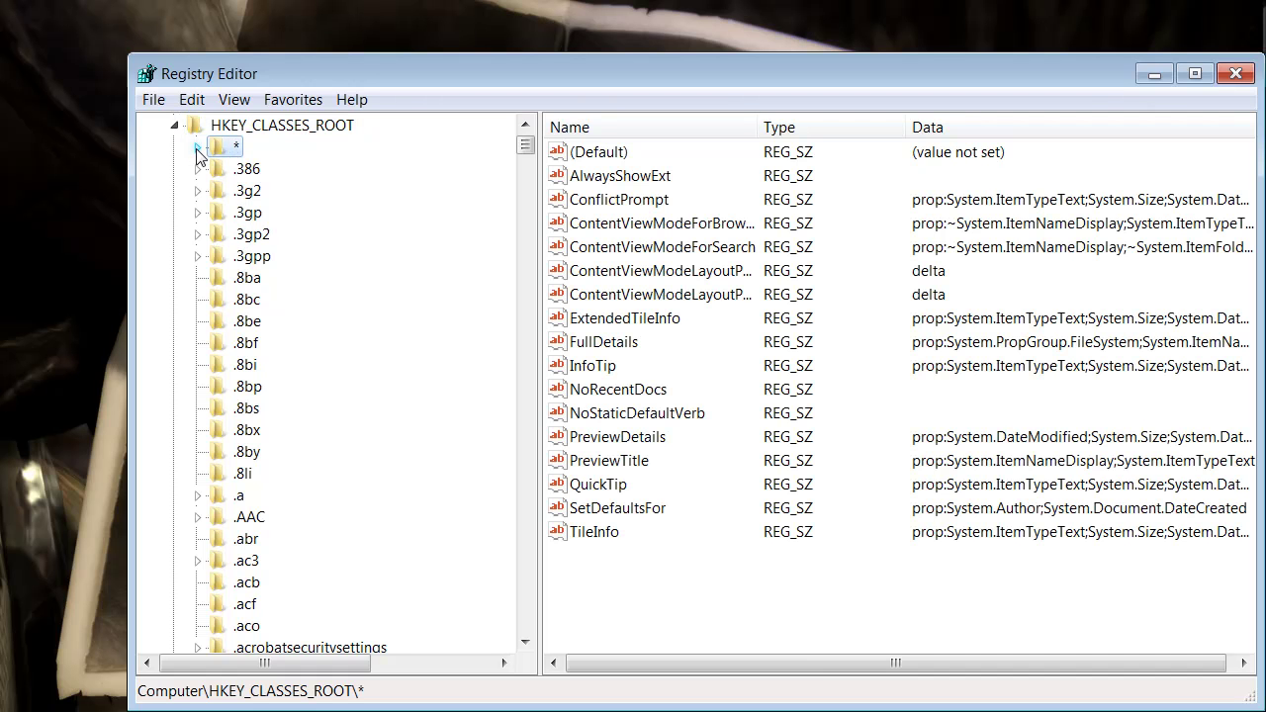
pyautogui.click(197, 149)
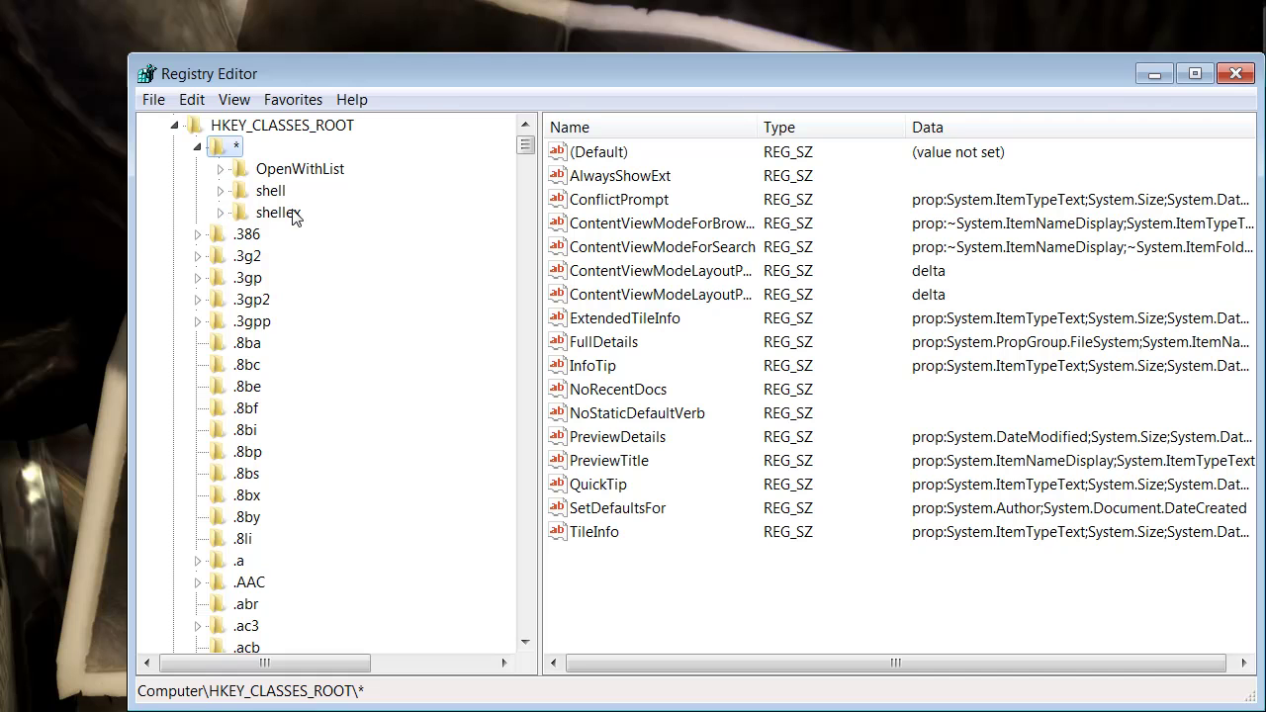
pyautogui.click(220, 213)
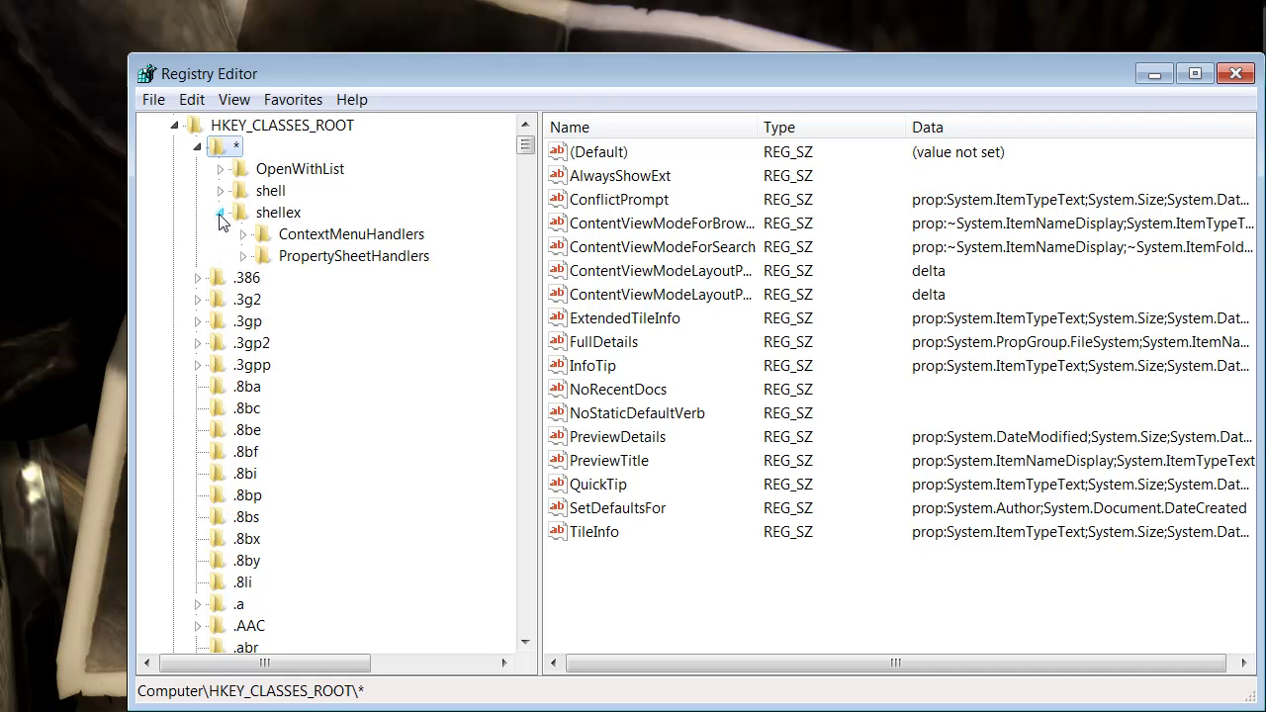
pyautogui.click(396, 237)
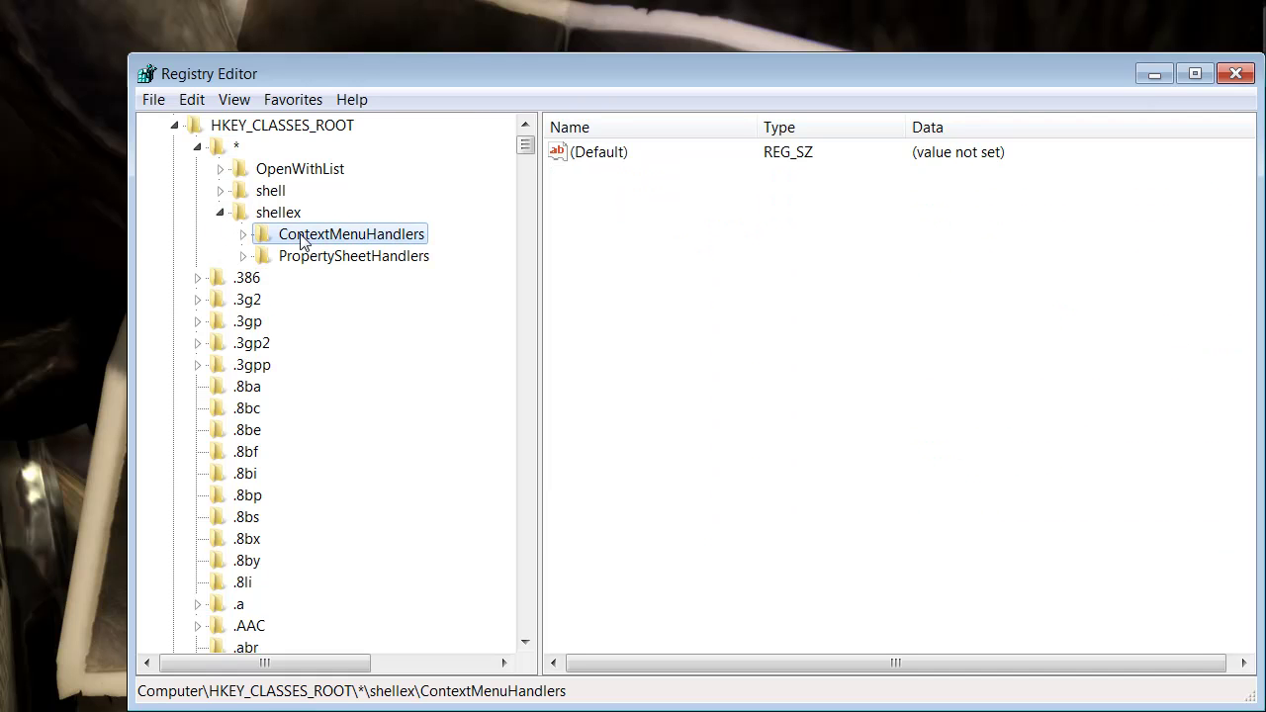
pyautogui.click(242, 236)
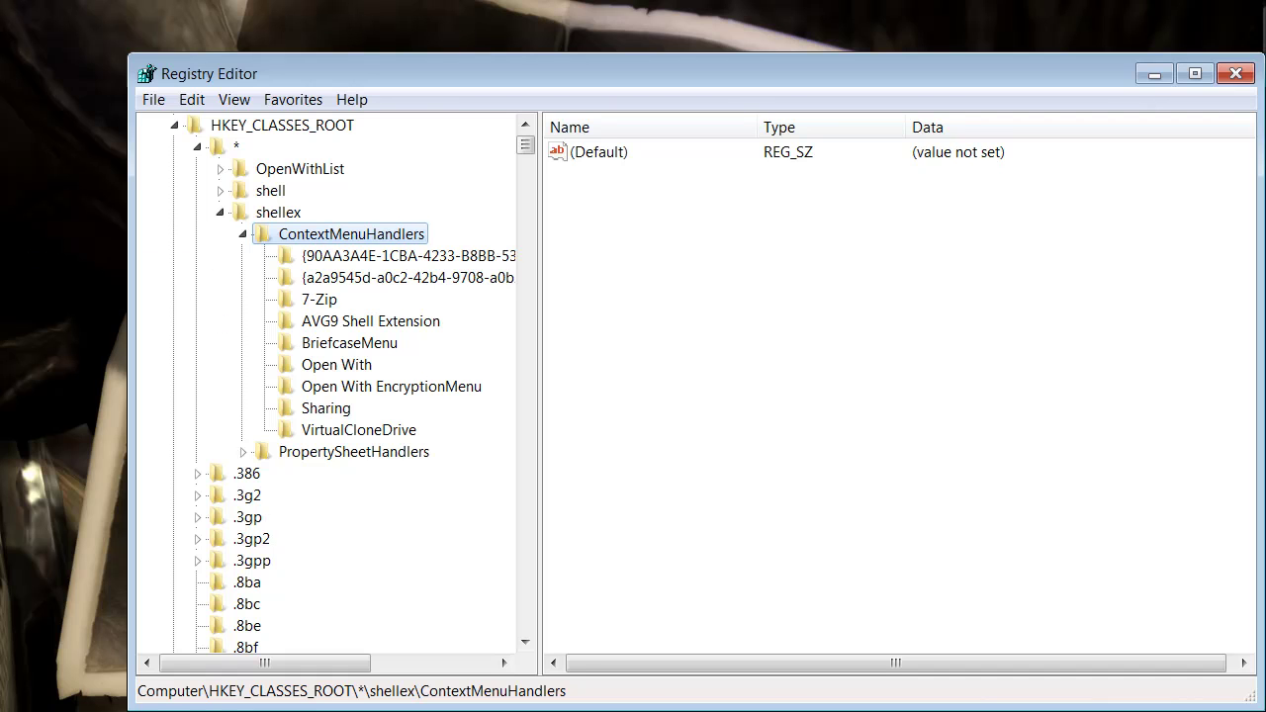
# Check the actions available for the 7-Zip handler key and compare with the zipped Autoruns file's context menu.
pyautogui.click(303, 303)
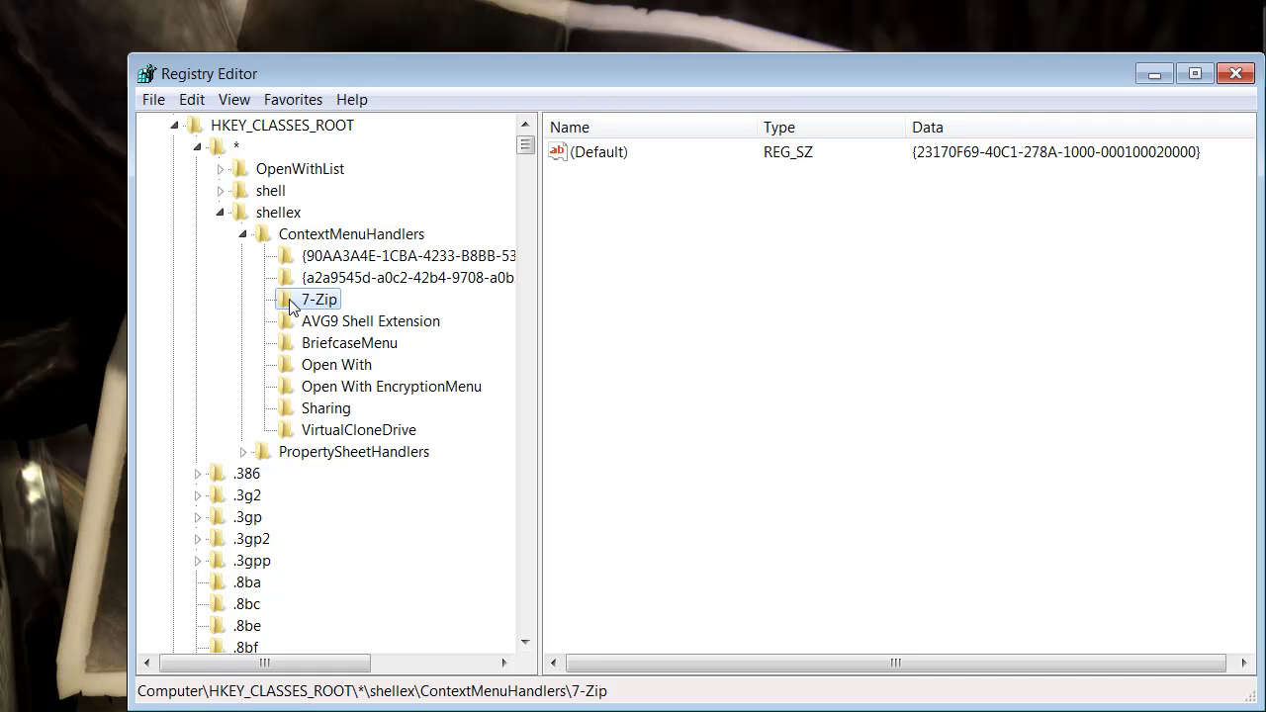
pyautogui.rightClick(290, 300)
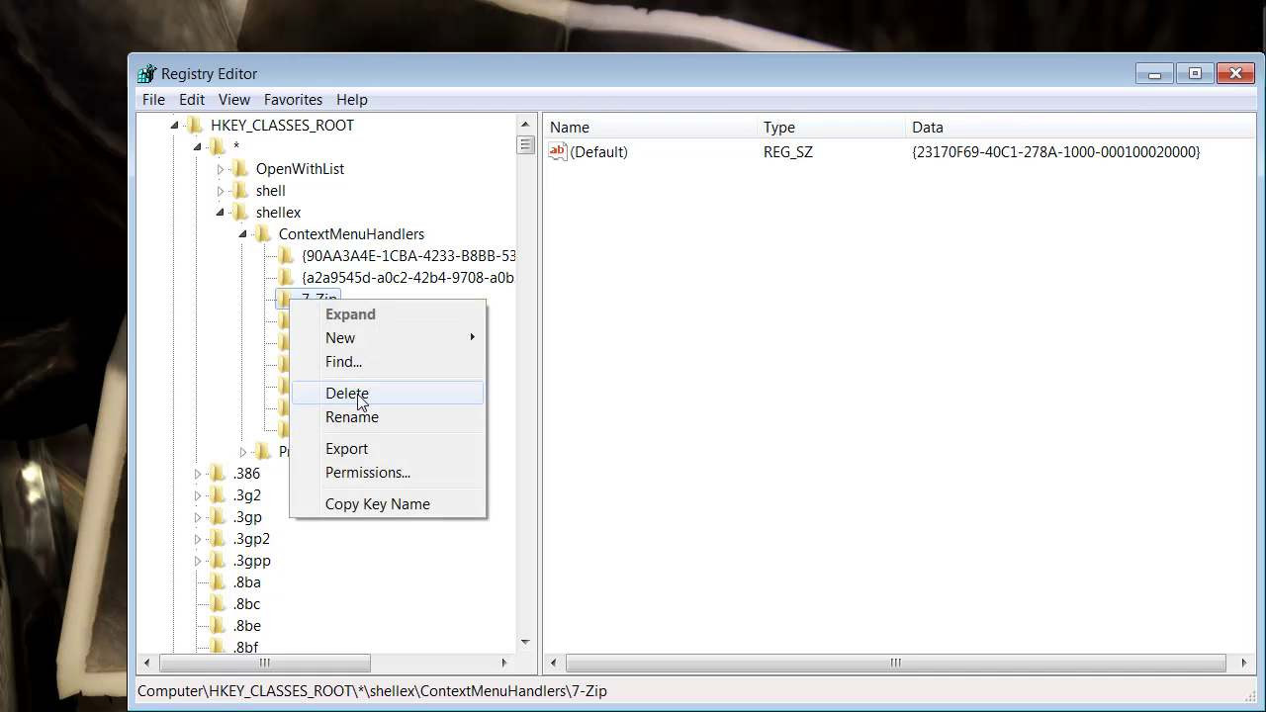
pyautogui.click(51, 282)
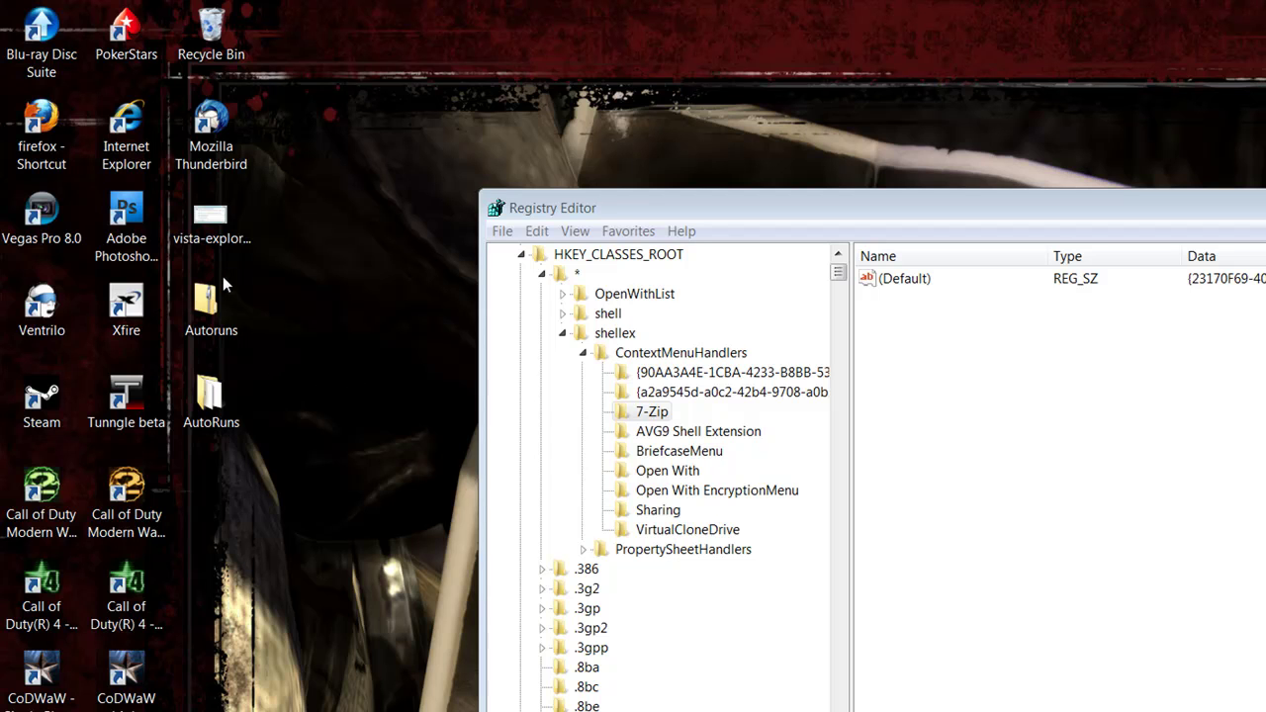
pyautogui.rightClick(202, 297)
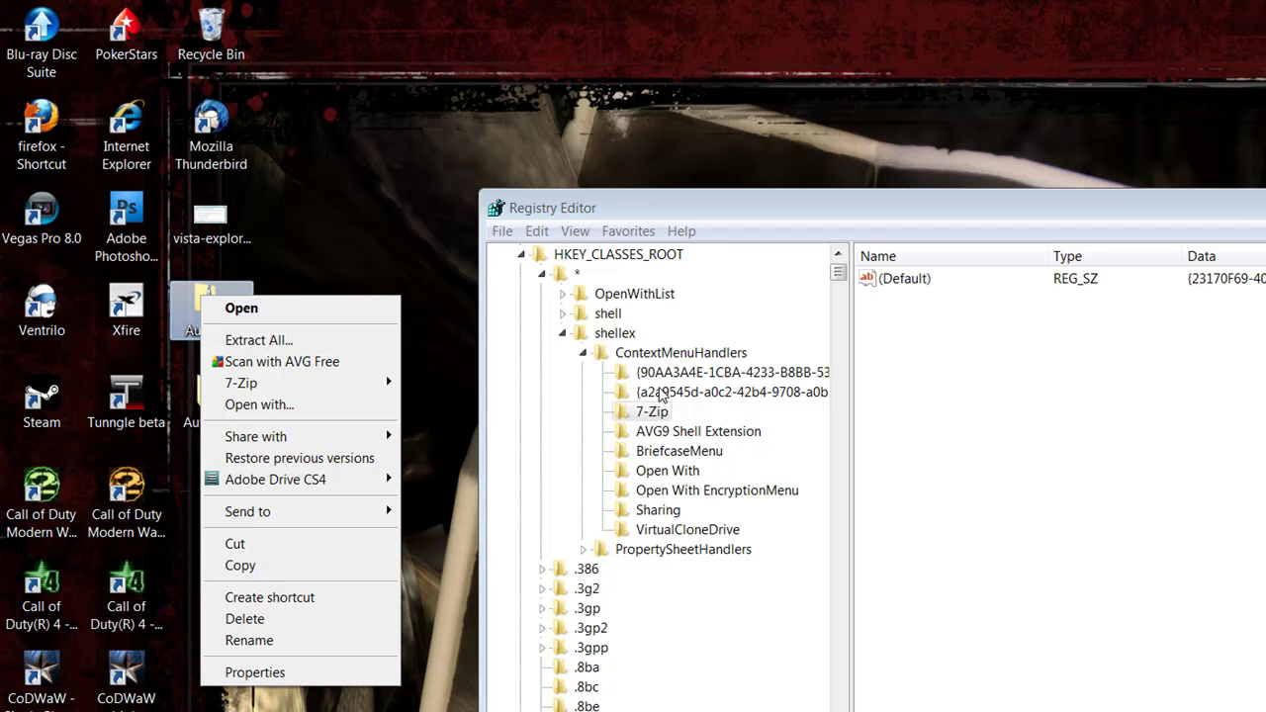
pyautogui.click(402, 184)
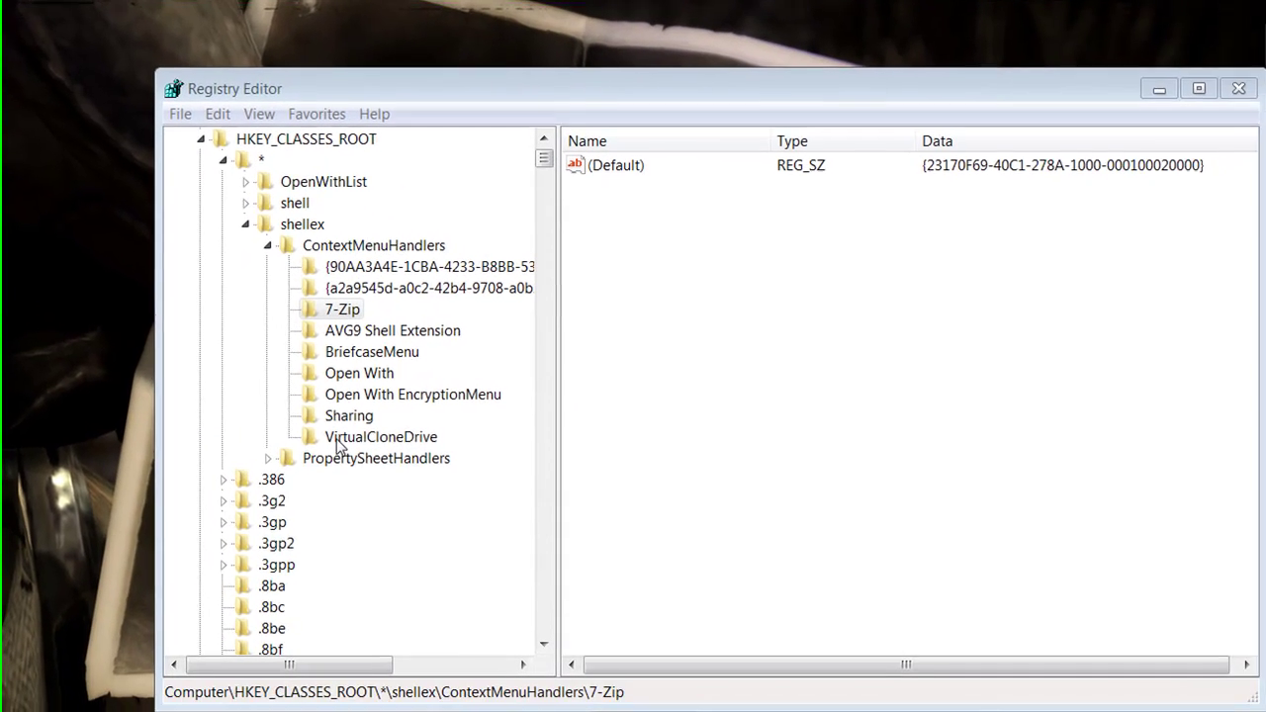
# Examine the third-party keys under ContextMenuHandlers, including 7-Zip, AVG9 Shell Extension, BriefcaseMenu and Open With EncryptionMenu.
pyautogui.click(548, 502)
pyautogui.click(545, 477)
pyautogui.click(546, 458)
pyautogui.click(336, 379)
pyautogui.click(334, 314)
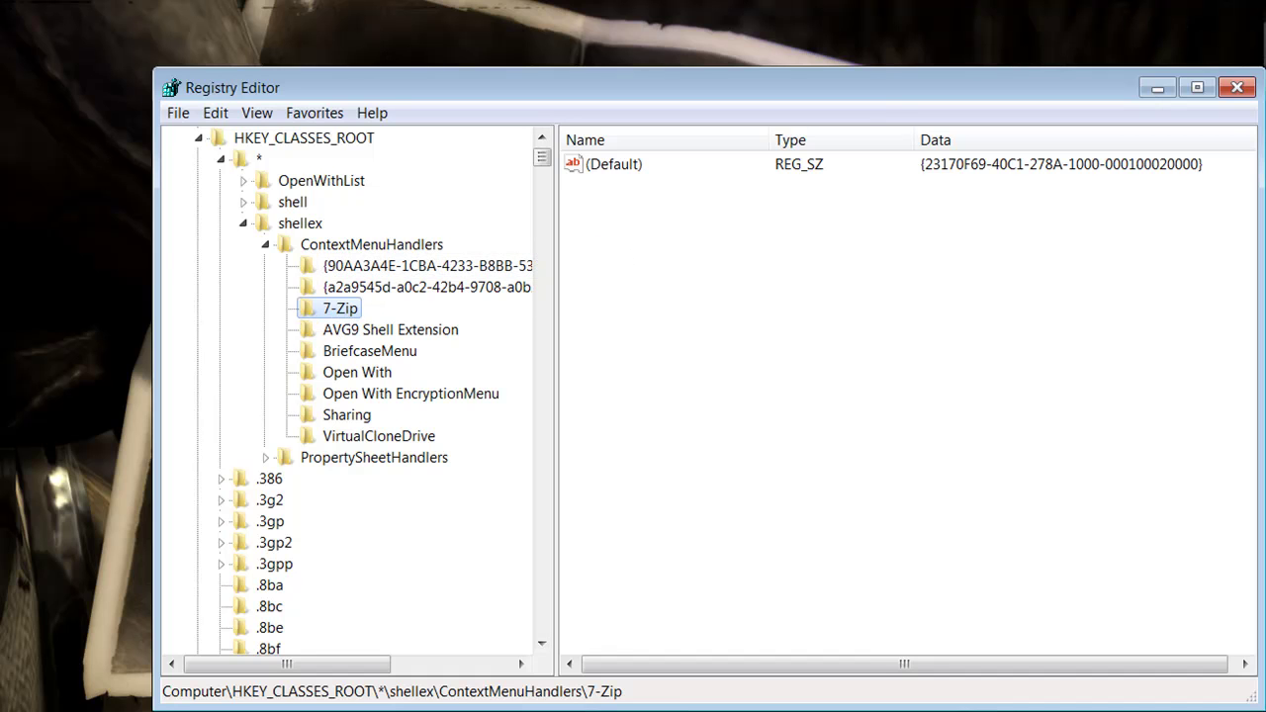
pyautogui.click(351, 337)
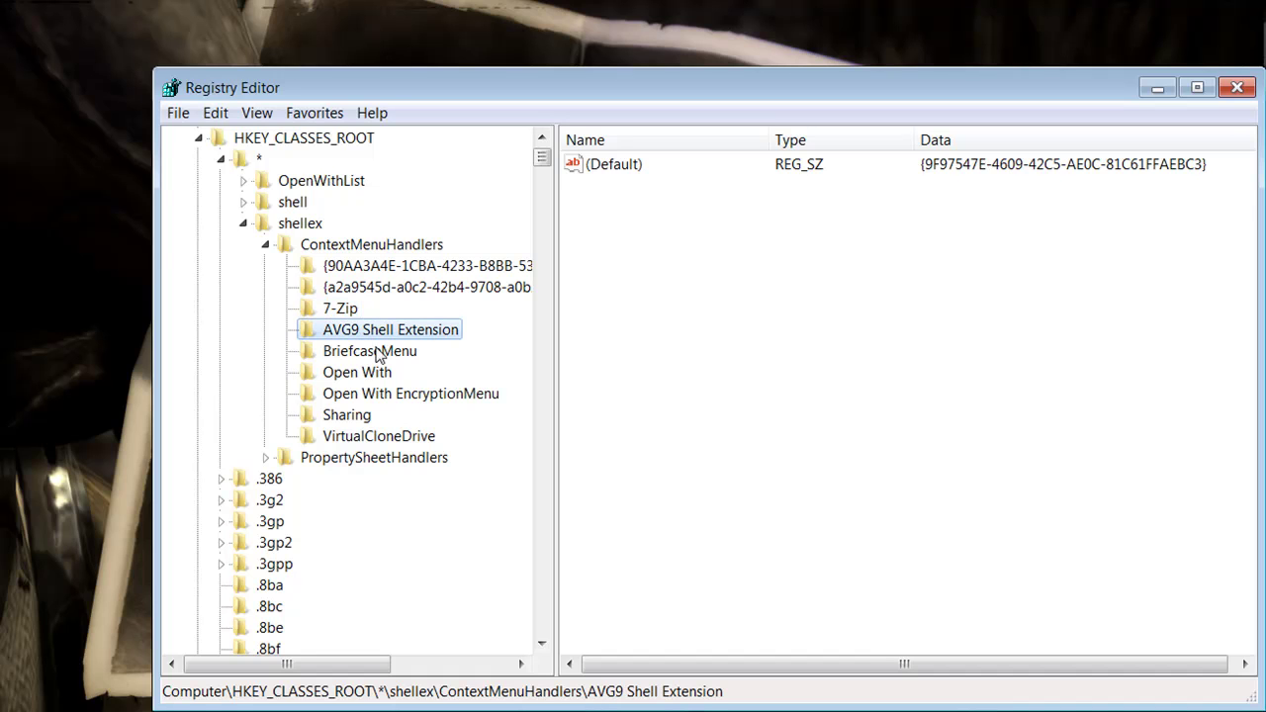
pyautogui.click(349, 358)
pyautogui.click(339, 312)
pyautogui.click(339, 358)
pyautogui.click(345, 333)
pyautogui.click(347, 312)
pyautogui.click(348, 337)
pyautogui.click(374, 396)
pyautogui.click(363, 343)
pyautogui.click(344, 310)
pyautogui.click(336, 333)
pyautogui.click(351, 310)
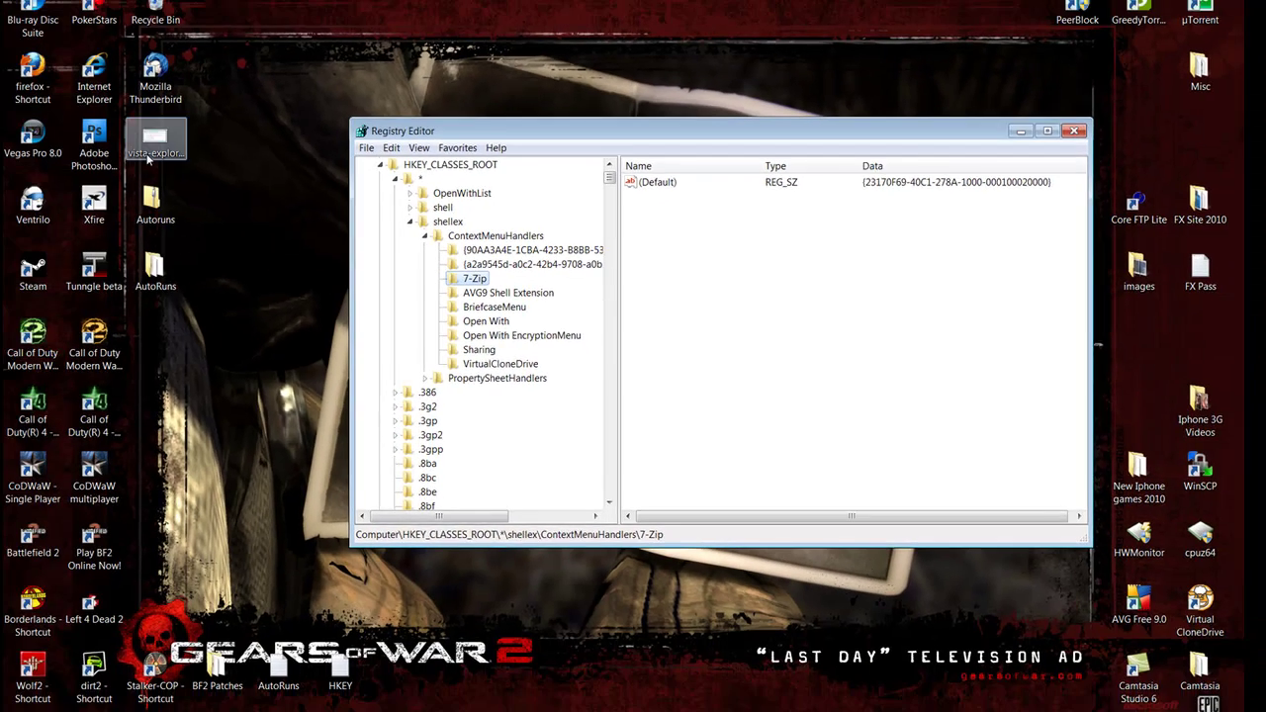
# Check the context menu of the Xfire desktop shortcut, then close Registry Editor.
pyautogui.rightClick(200, 150)
pyautogui.rightClick(151, 204)
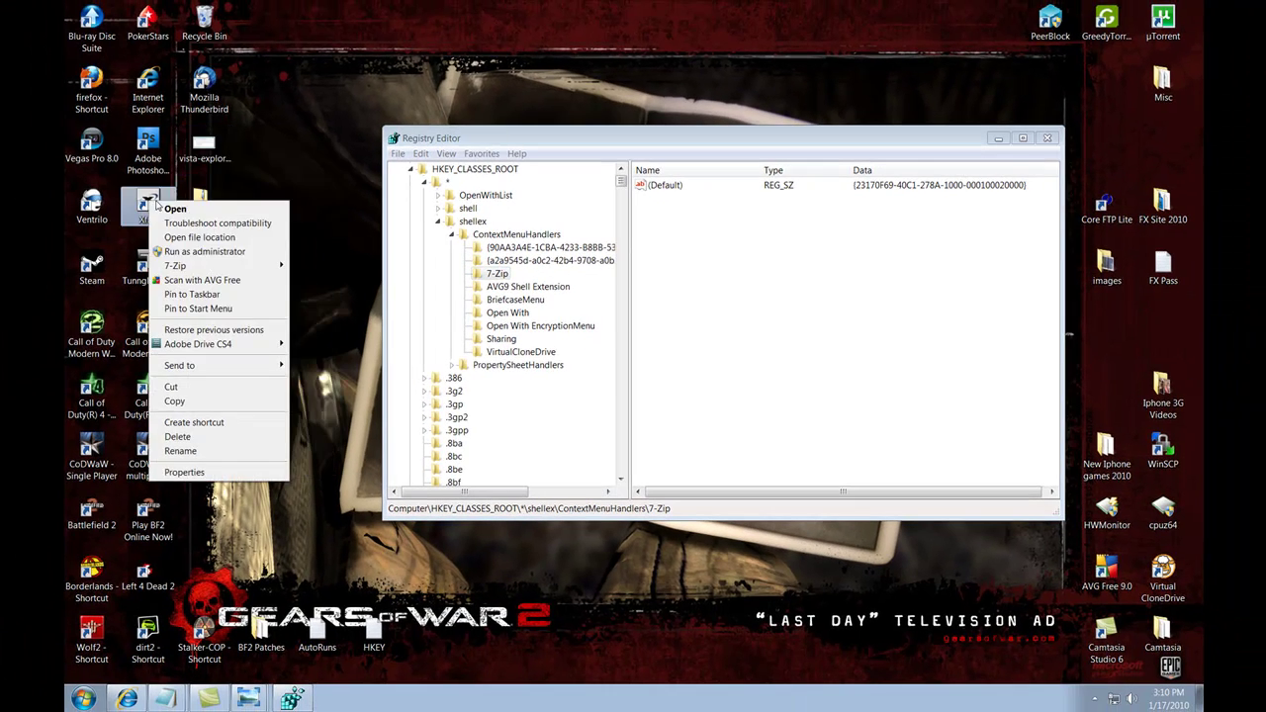
pyautogui.click(372, 127)
pyautogui.click(1047, 138)
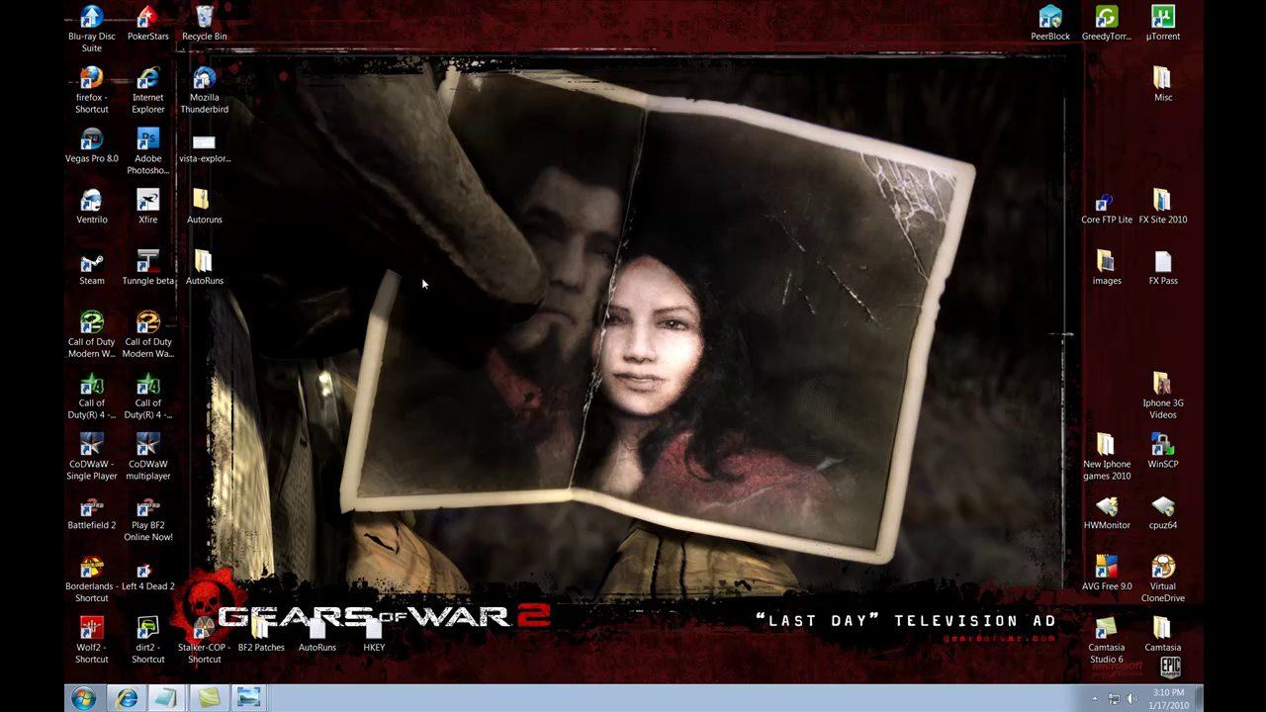
# Switch to the Autoruns for Windows page in Internet Explorer and highlight its title.
pyautogui.click(126, 700)
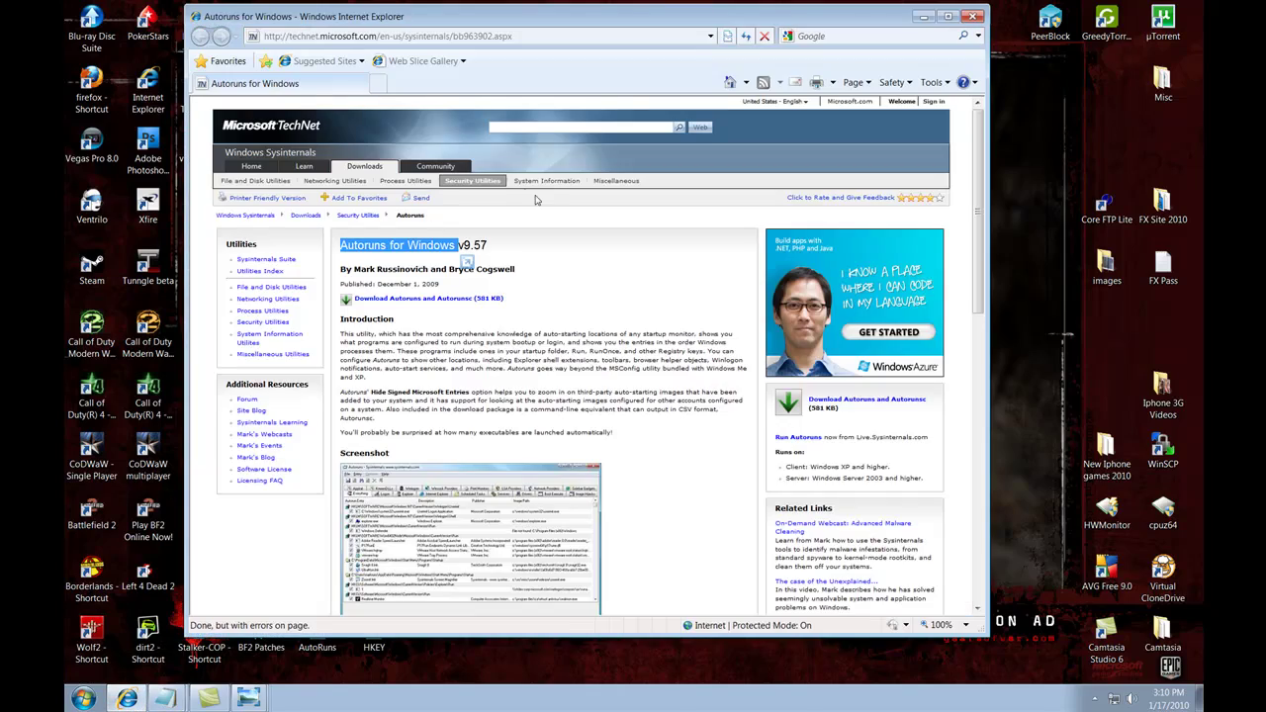
pyautogui.moveTo(514, 18); pyautogui.dragTo(707, 18)
pyautogui.click(534, 243)
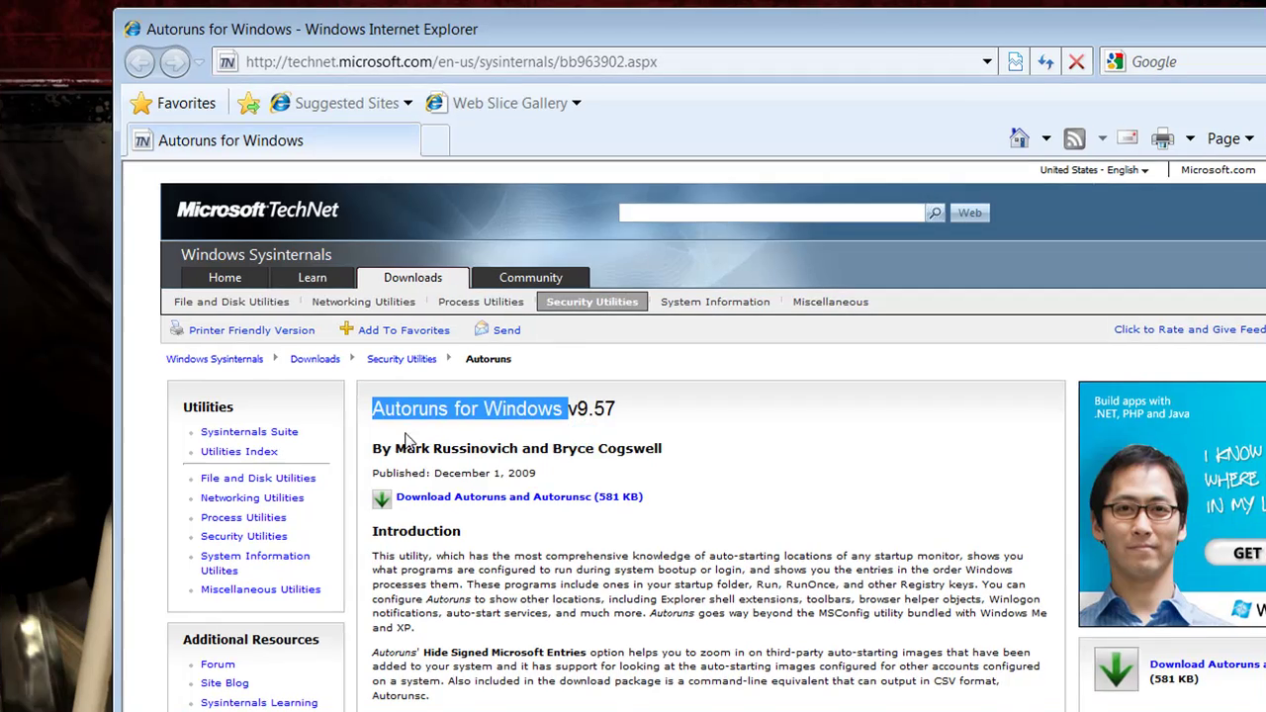
pyautogui.moveTo(374, 412); pyautogui.dragTo(566, 411)
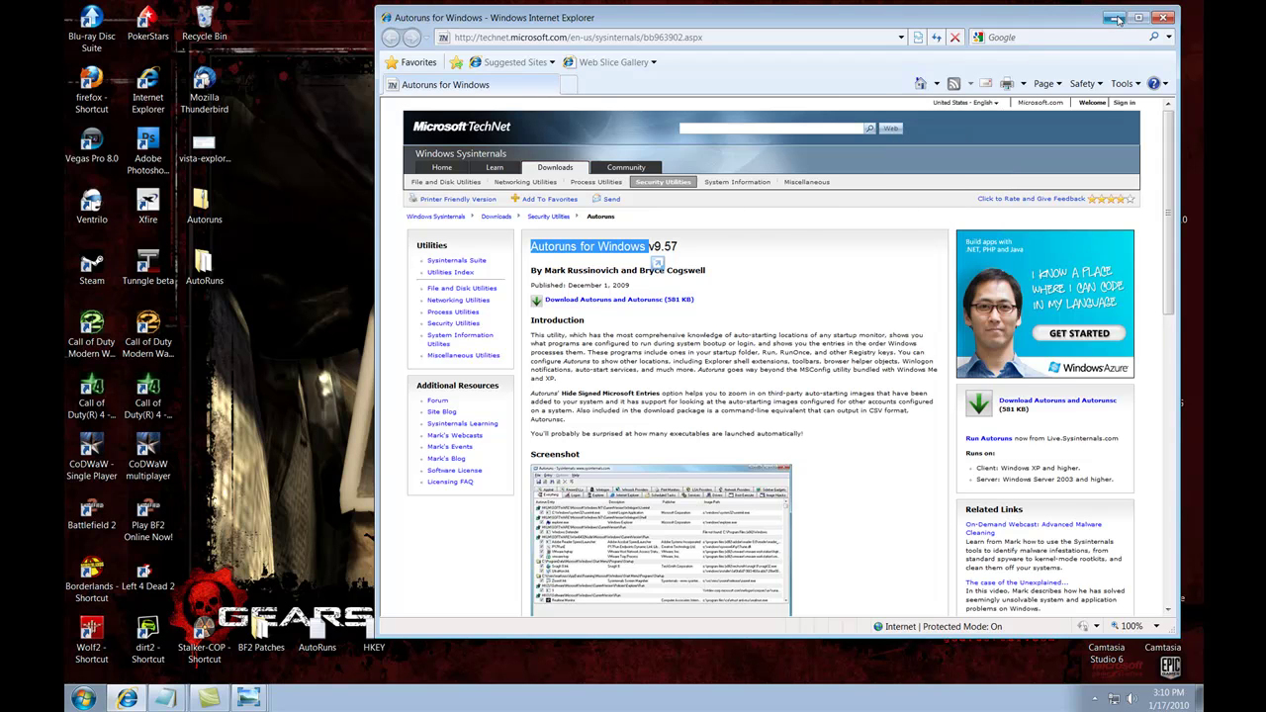
# Open the download prompt for Autoruns and Autorunsc, dismiss it without saving, and minimize the browser.
pyautogui.click(611, 302)
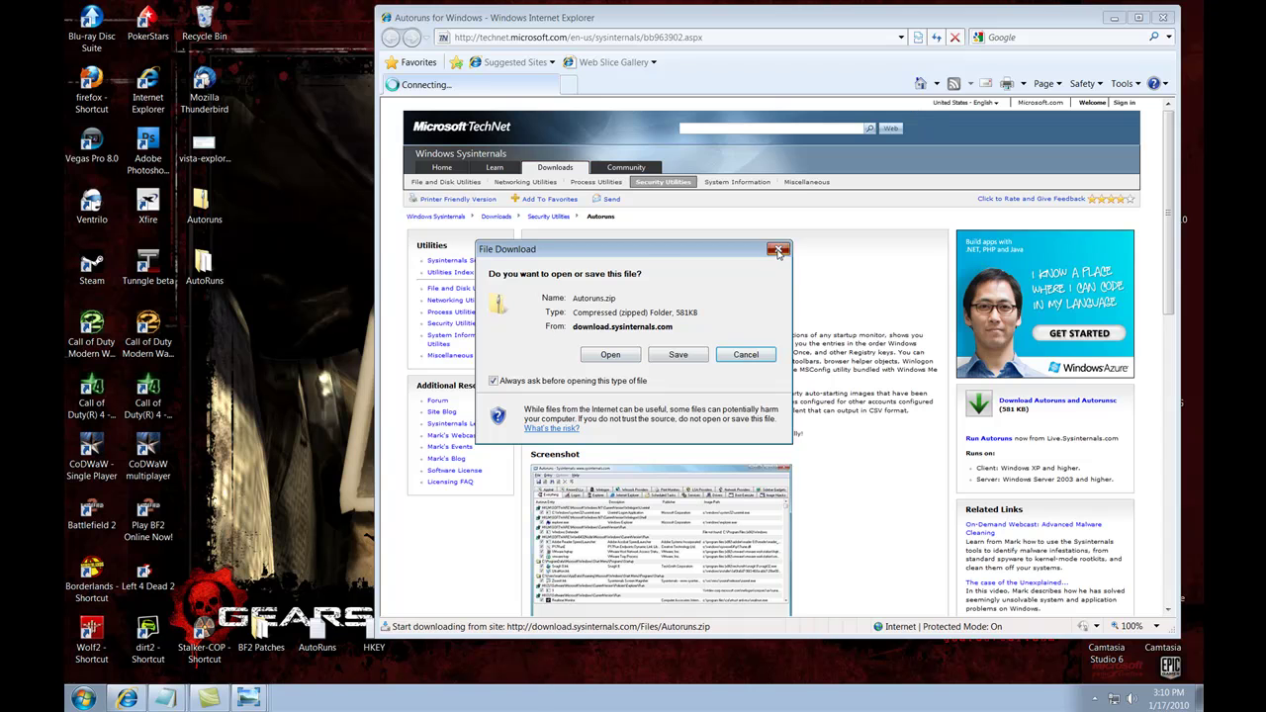
pyautogui.click(779, 256)
pyautogui.click(1114, 17)
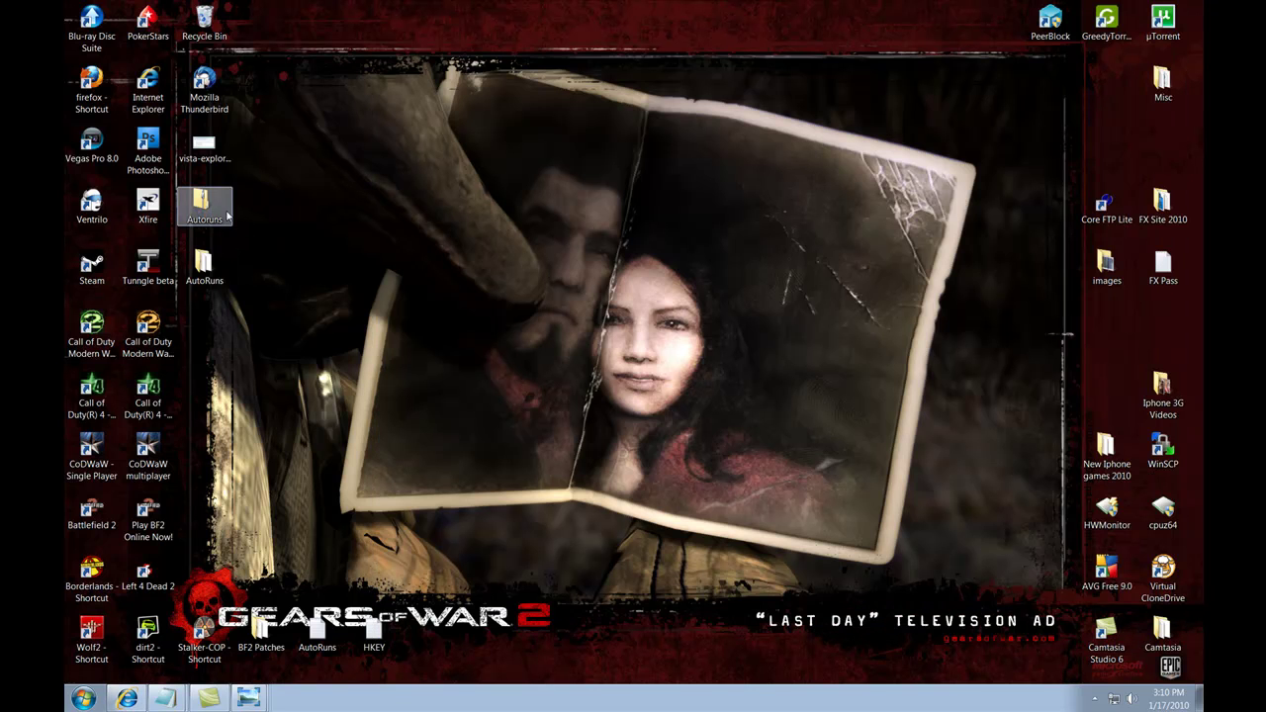
# Run the autoruns application from the AutoRuns desktop folder, allow it to run, and minimize the folder window.
pyautogui.click(202, 265)
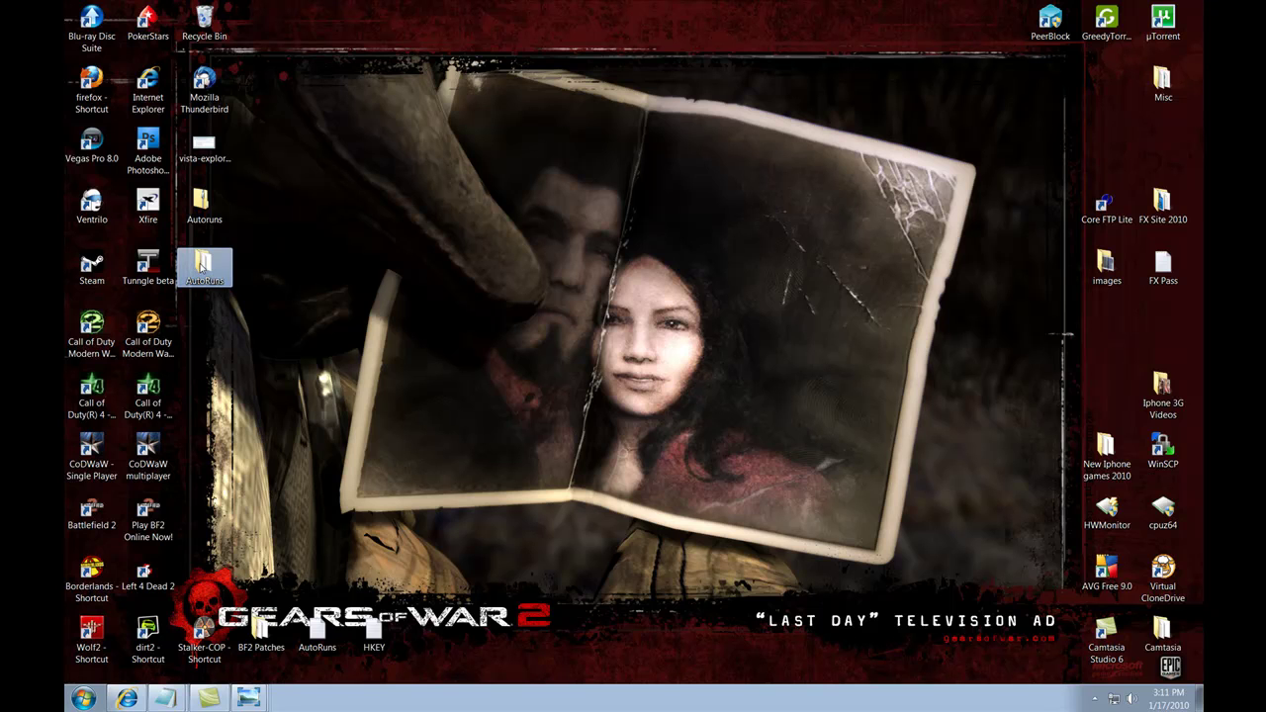
pyautogui.doubleClick(205, 267)
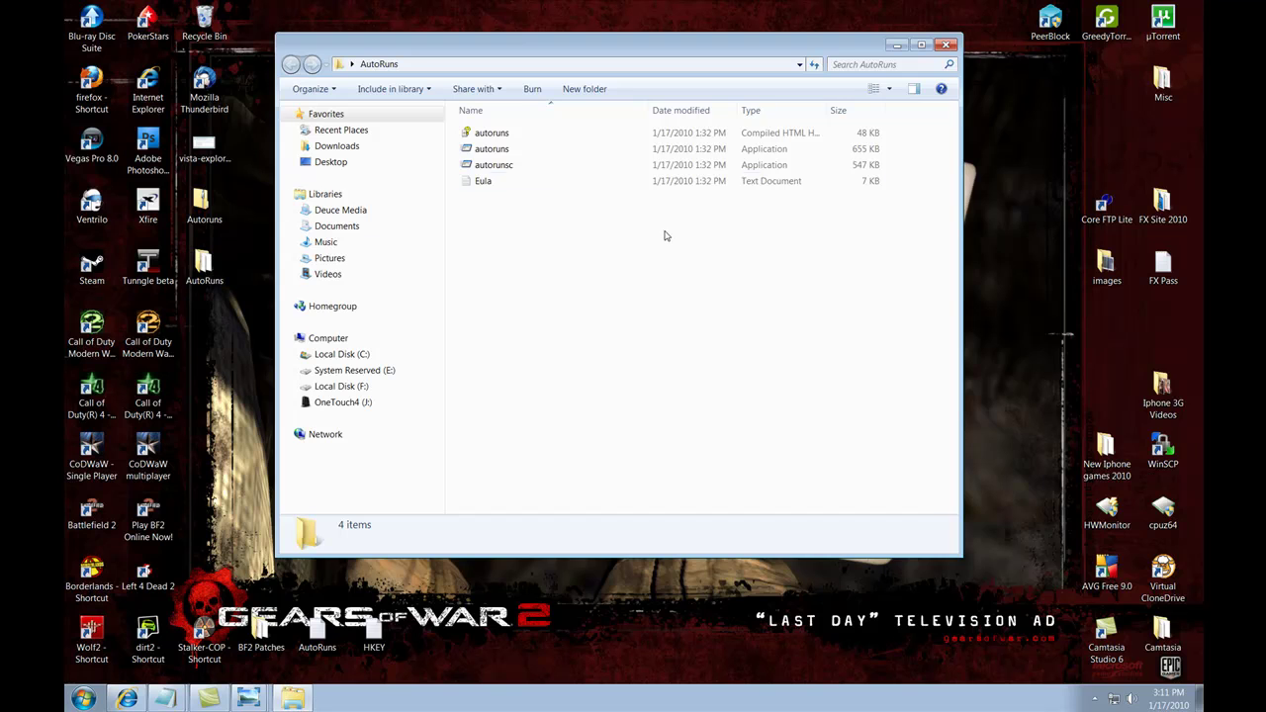
pyautogui.click(511, 165)
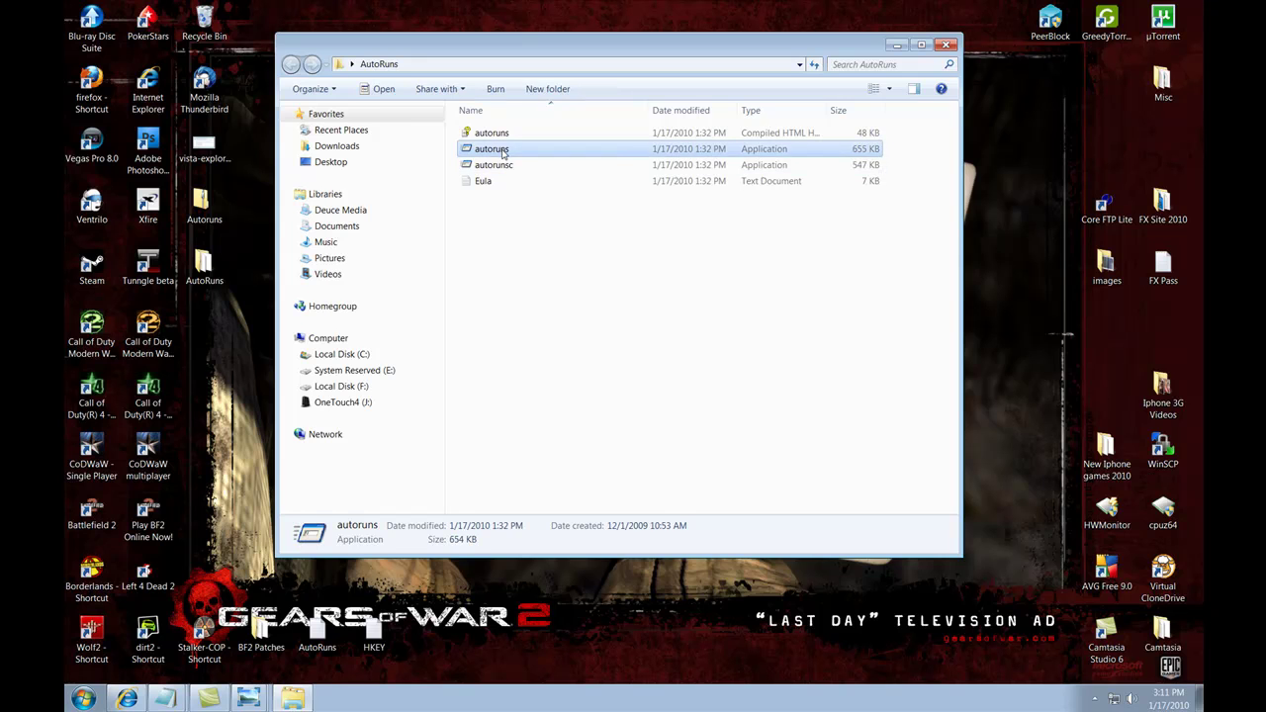
pyautogui.click(507, 150)
pyautogui.doubleClick(506, 150)
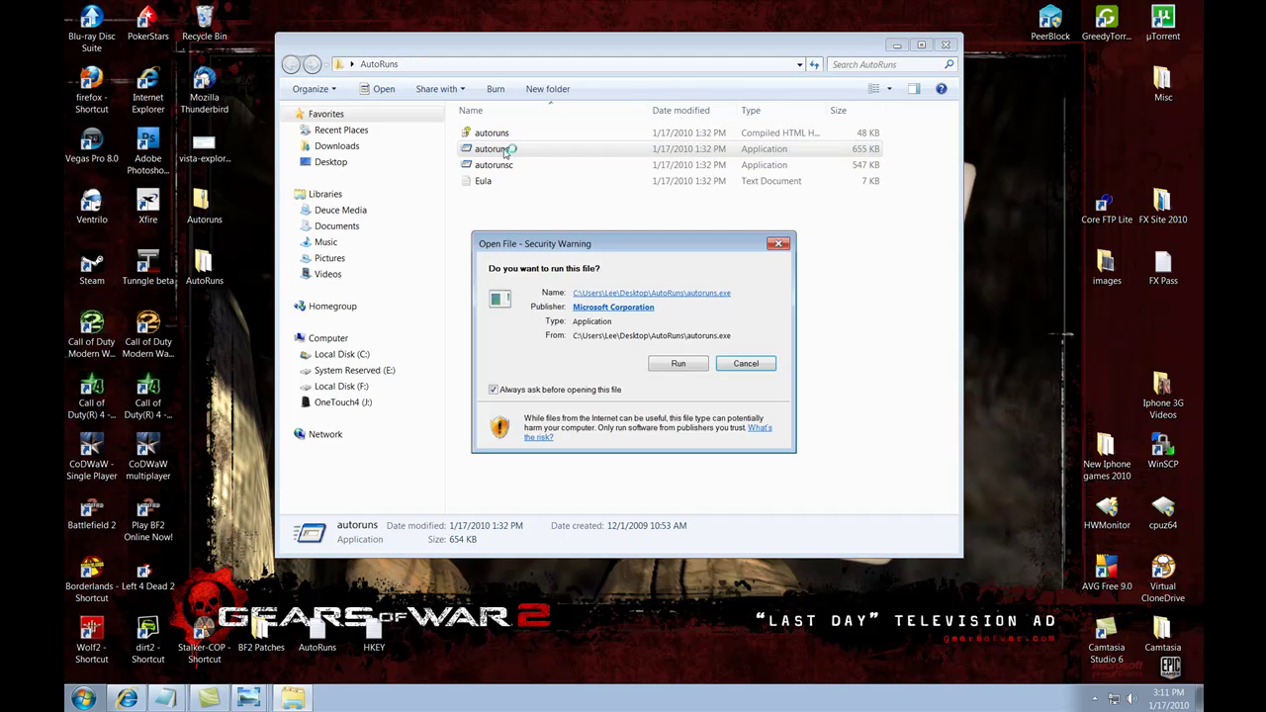
pyautogui.click(679, 363)
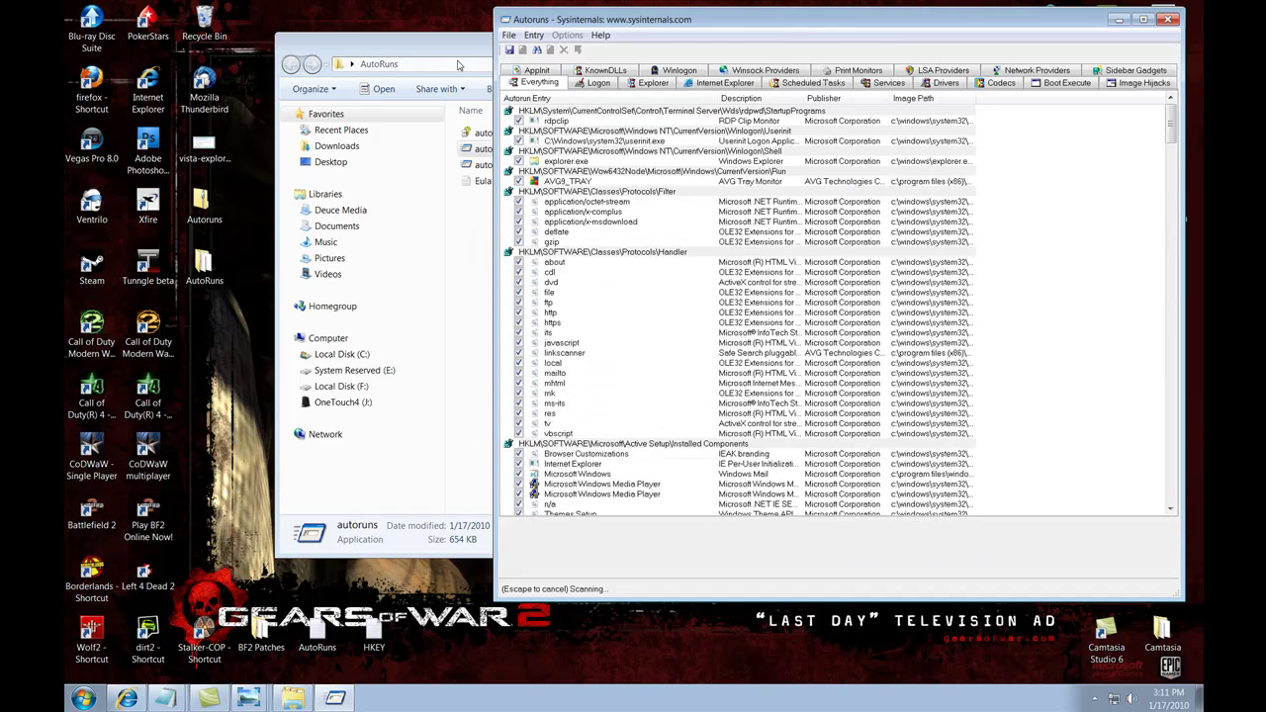
pyautogui.click(896, 44)
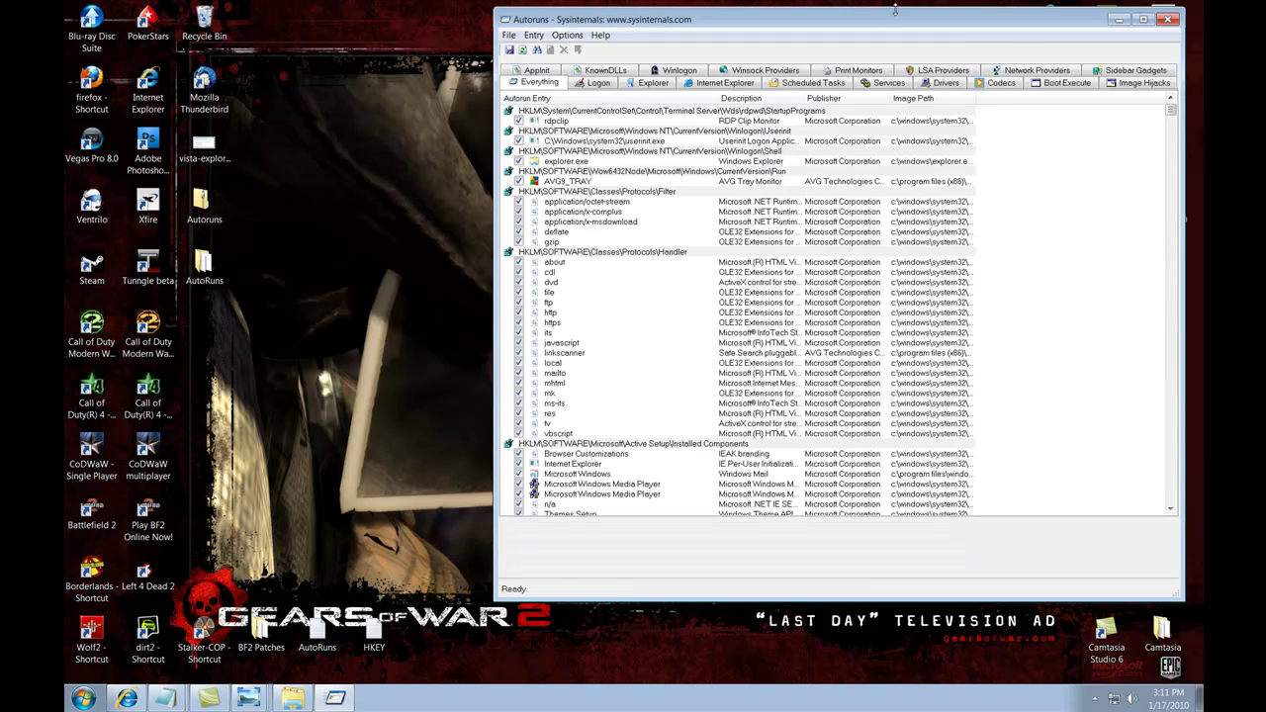
# Check the context menu of the AutoRuns desktop folder for the 7-Zip entry, then dismiss it.
pyautogui.moveTo(898, 26); pyautogui.dragTo(901, 24)
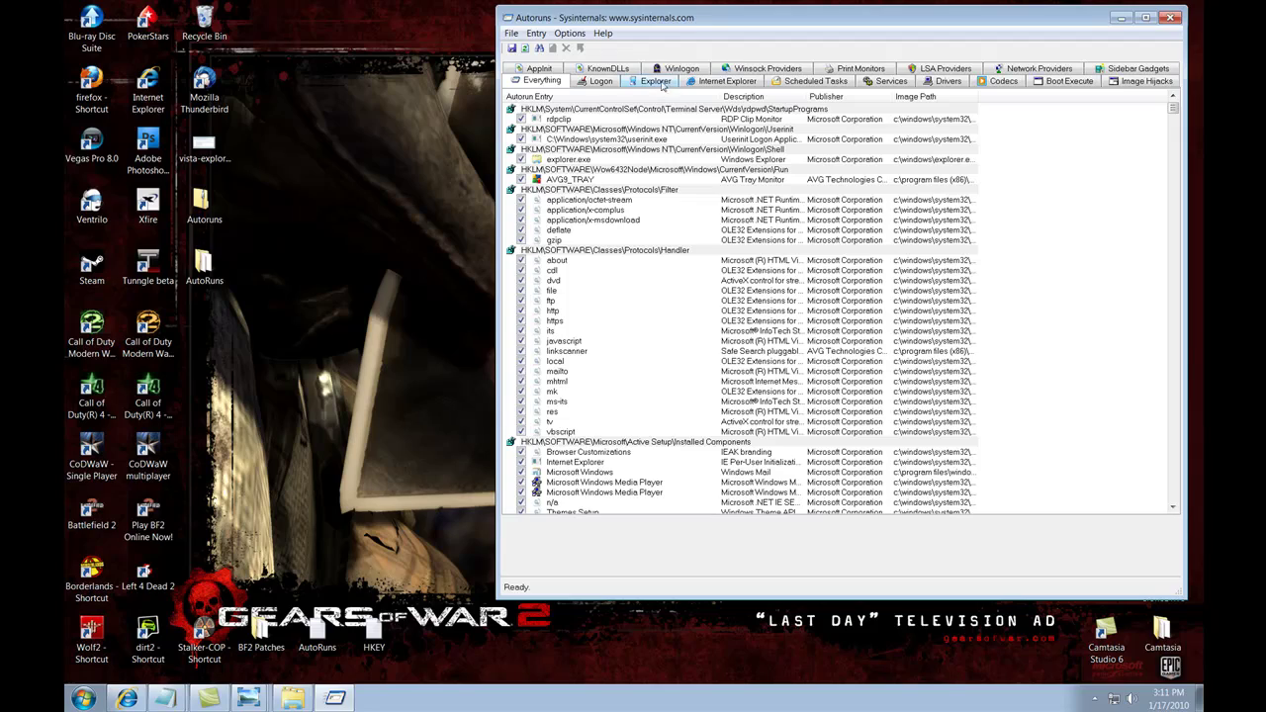
pyautogui.rightClick(195, 257)
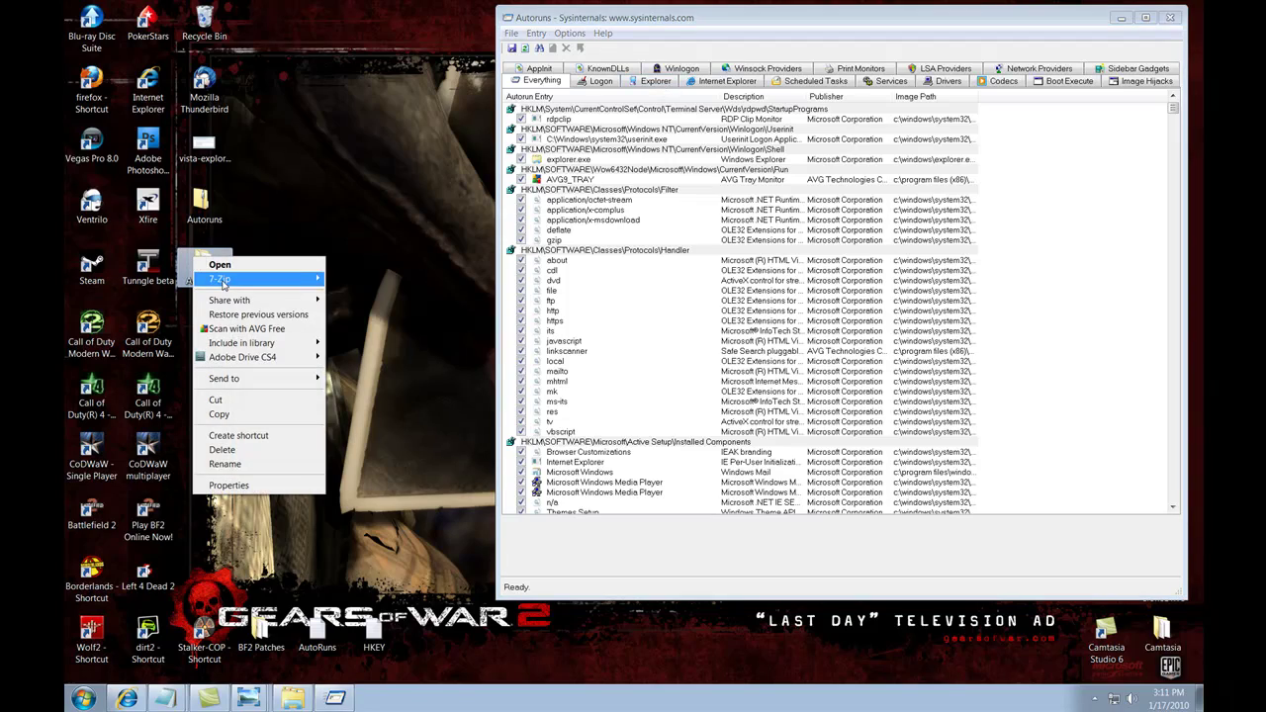
pyautogui.moveTo(222, 284)
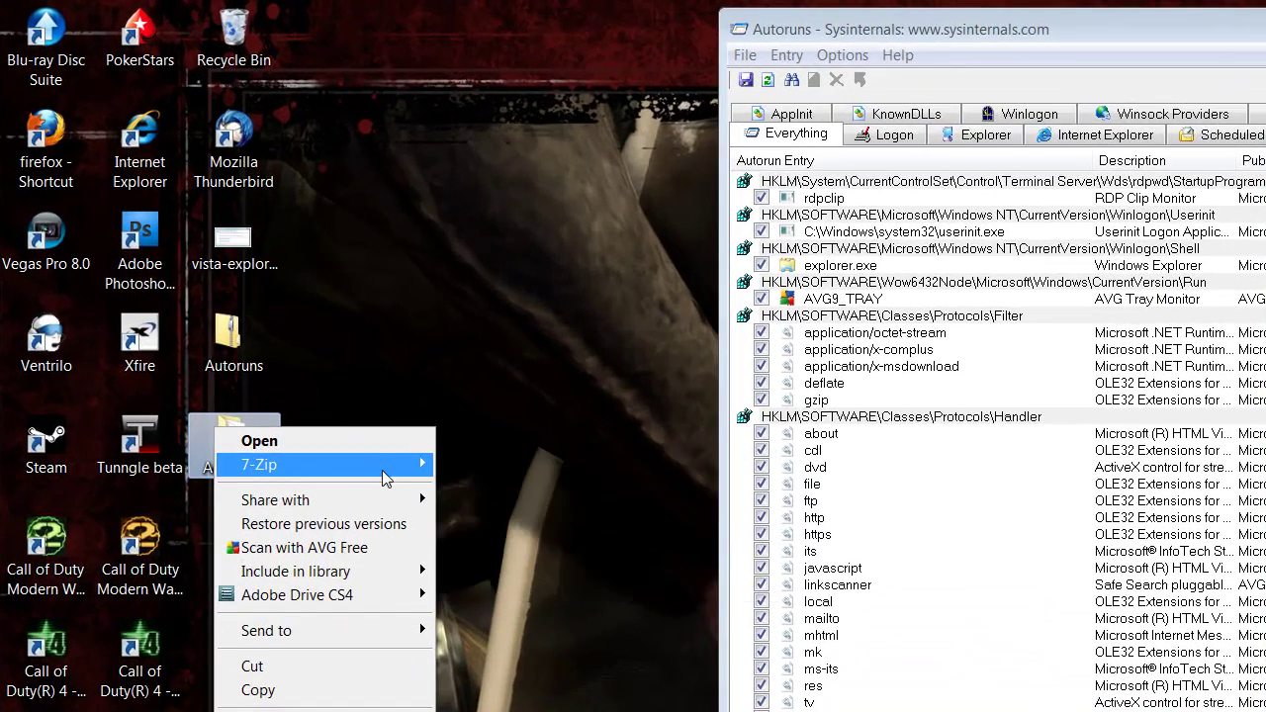
pyautogui.click(623, 263)
# Among the Explorer entries, try to disable 7-Zip under HKLM\Software\Classes\*\ShellEx\ContextMenuHandlers, and relaunch the program as administrator.
pyautogui.click(989, 137)
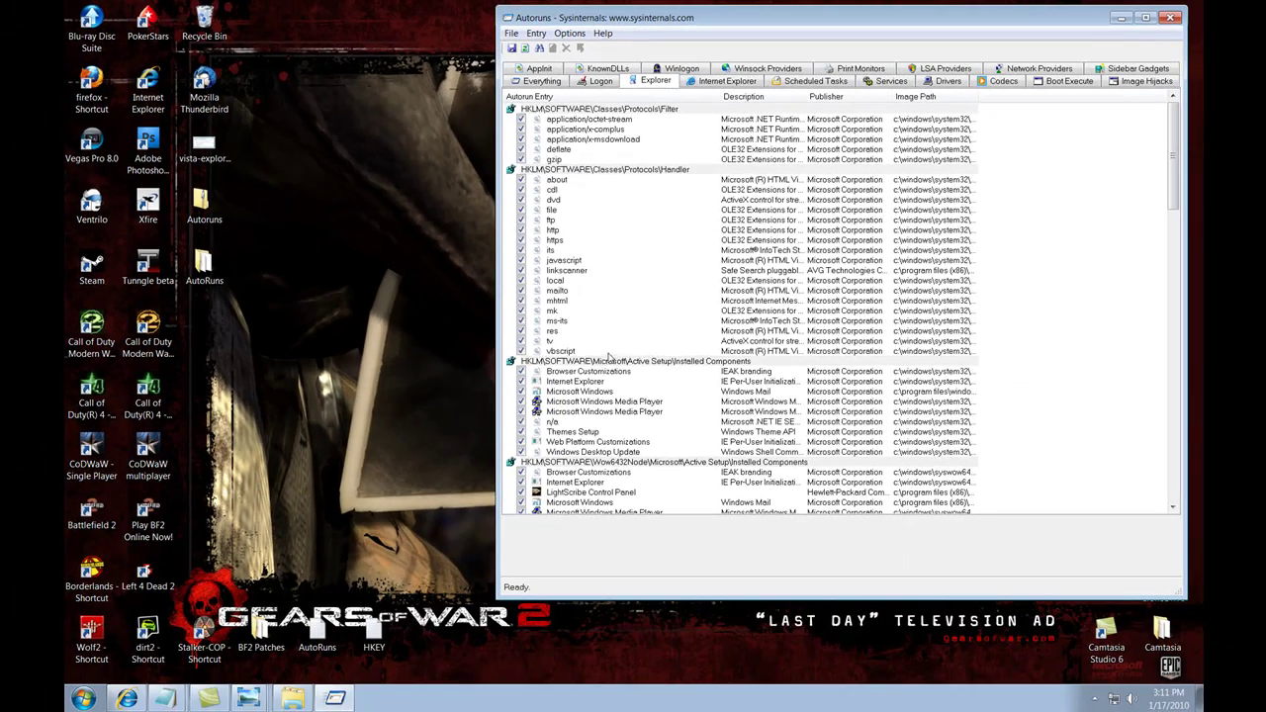
pyautogui.scroll(-7, 608, 358)
pyautogui.click(594, 363)
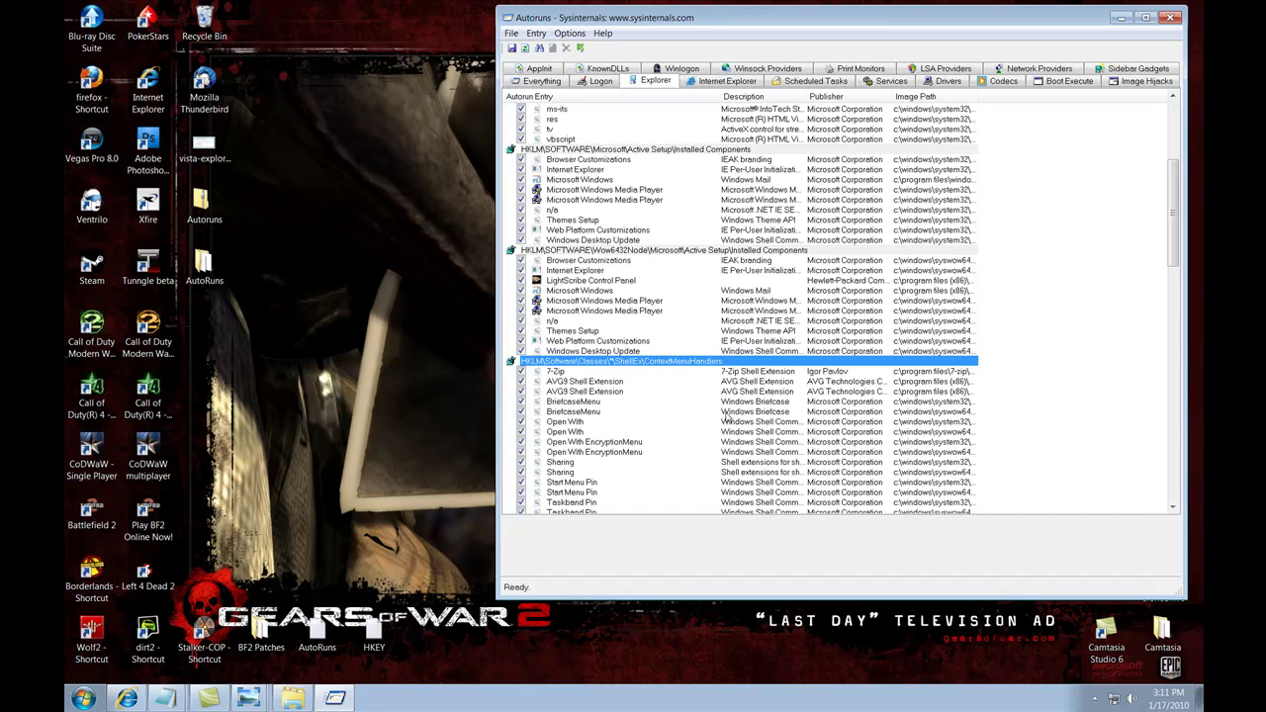
pyautogui.click(521, 371)
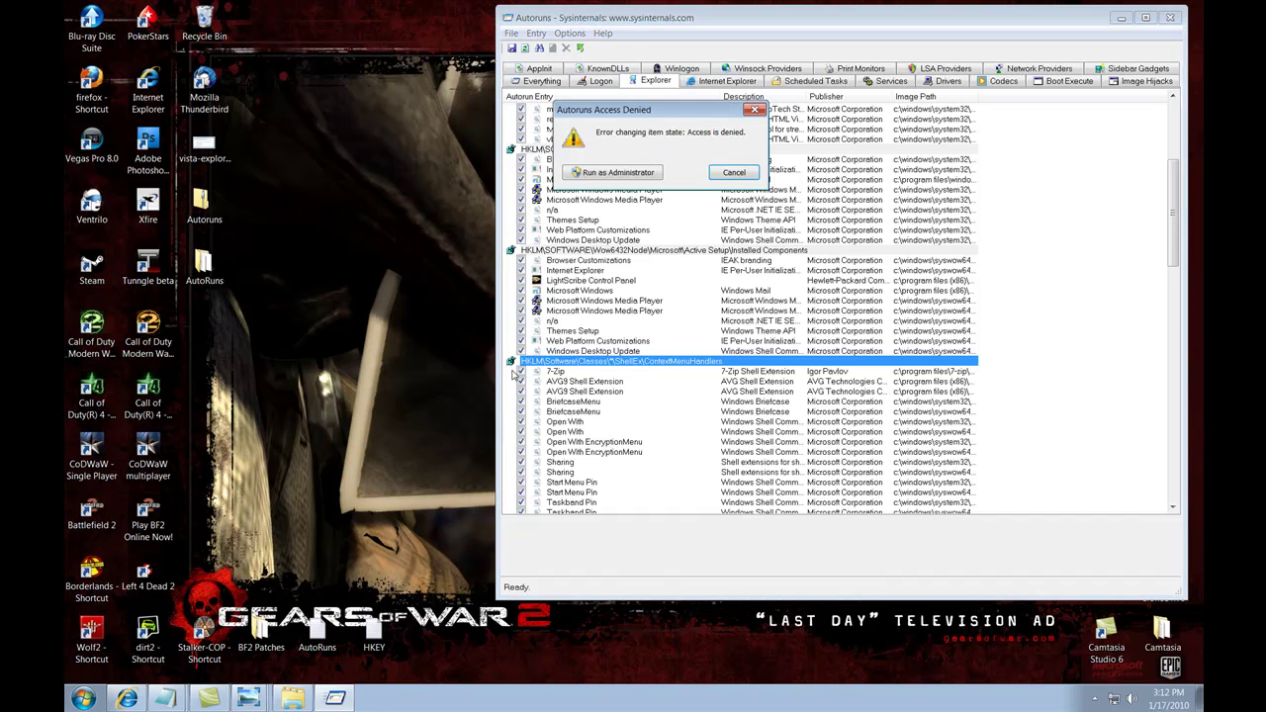
pyautogui.moveTo(683, 112); pyautogui.dragTo(663, 394)
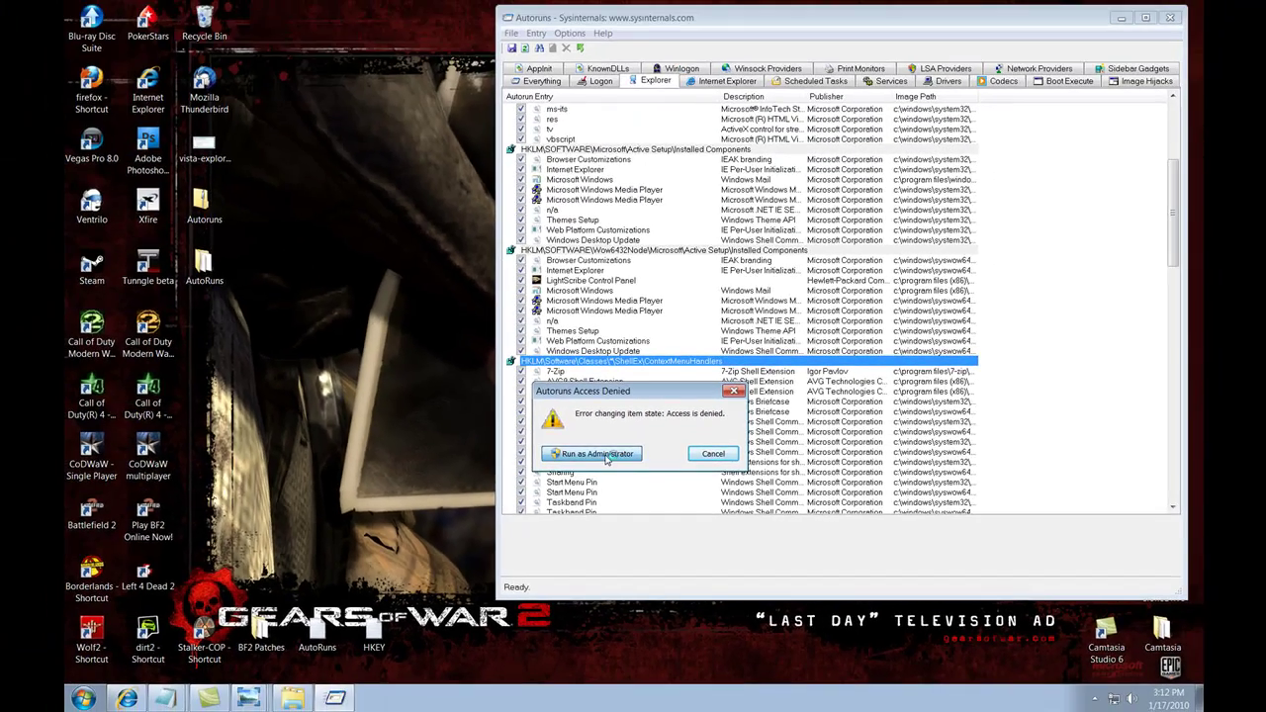
pyautogui.click(605, 455)
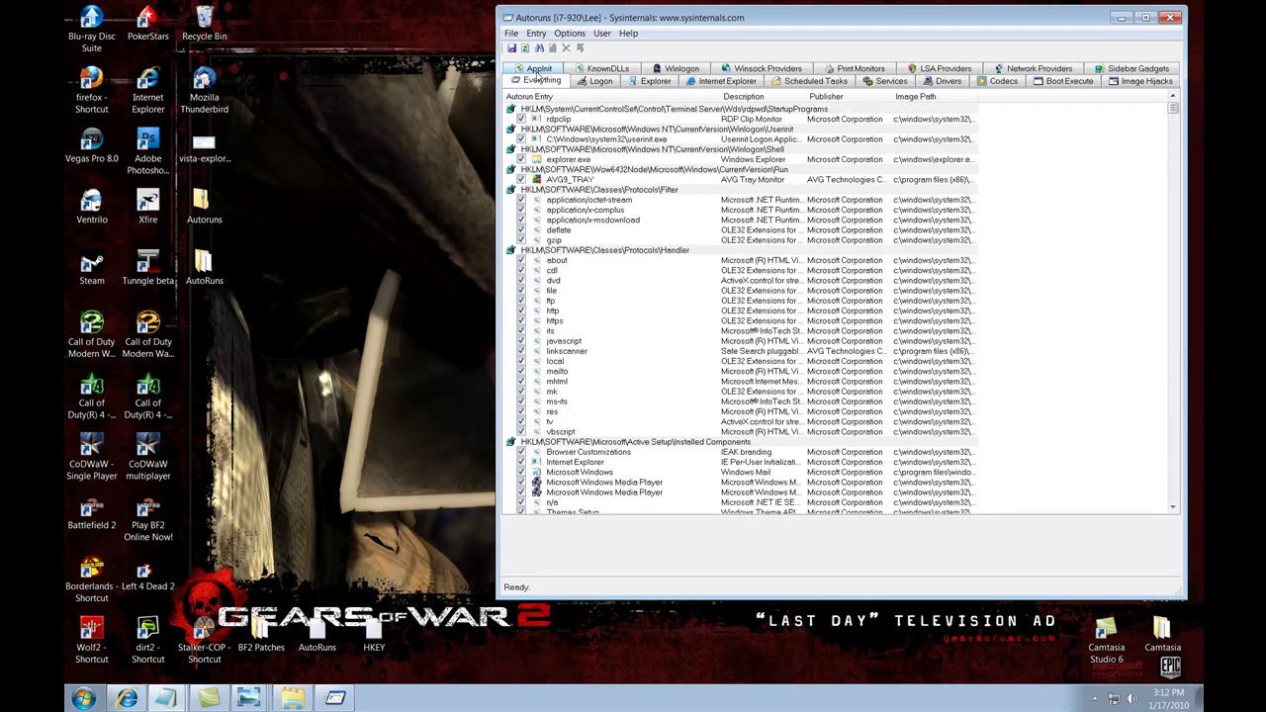
# Disable the 7-Zip entry under HKLM\Software\Classes\*\ShellEx\ContextMenuHandlers in the Explorer entries.
pyautogui.click(653, 82)
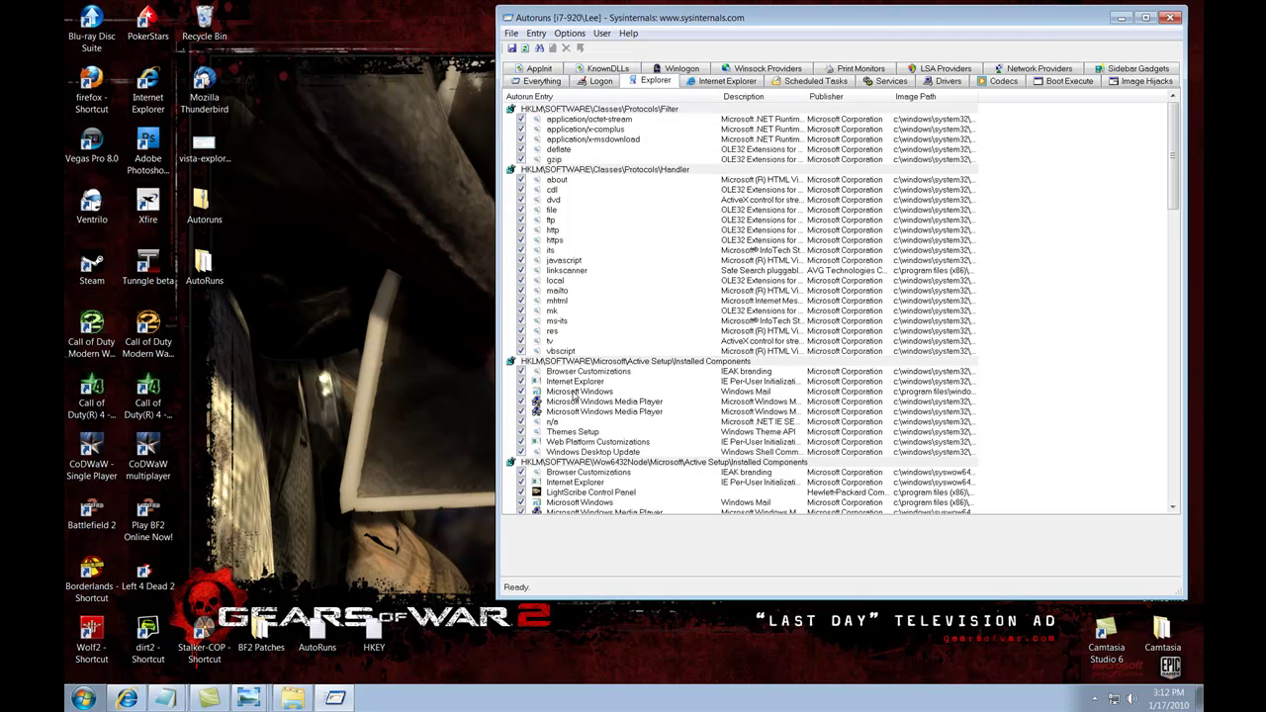
pyautogui.click(594, 352)
pyautogui.scroll(-4, 593, 371)
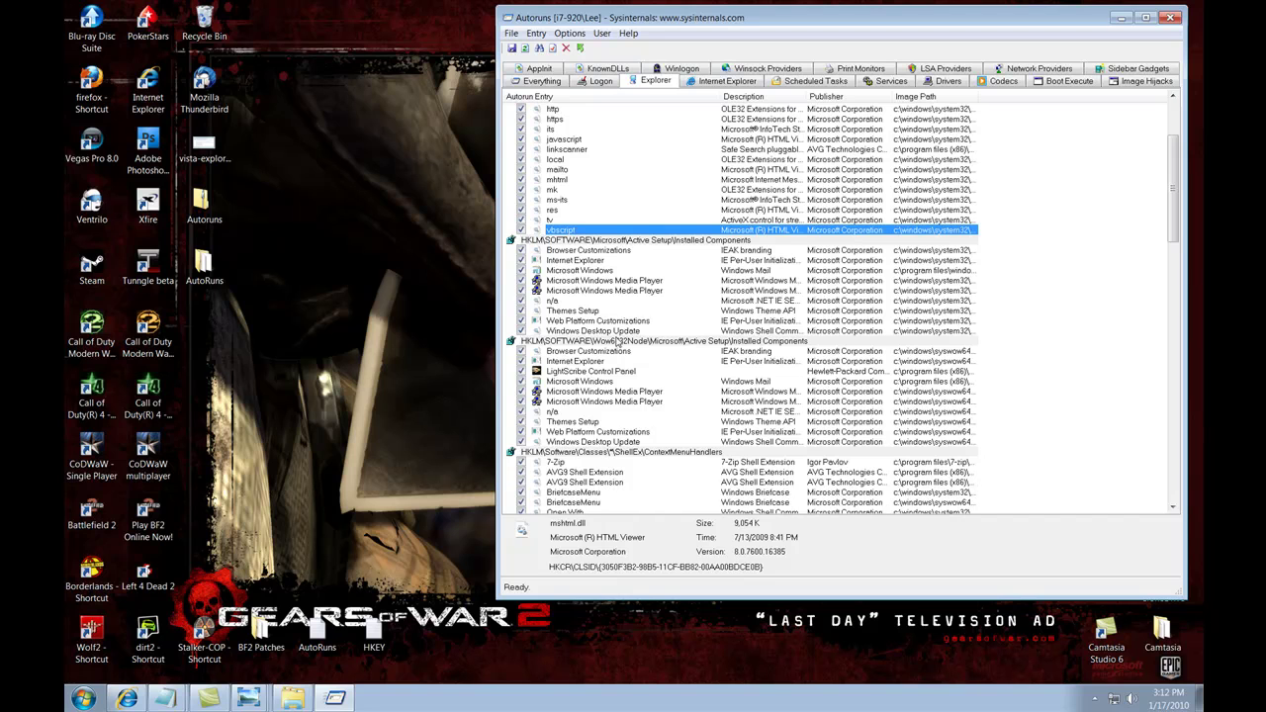
pyautogui.click(600, 452)
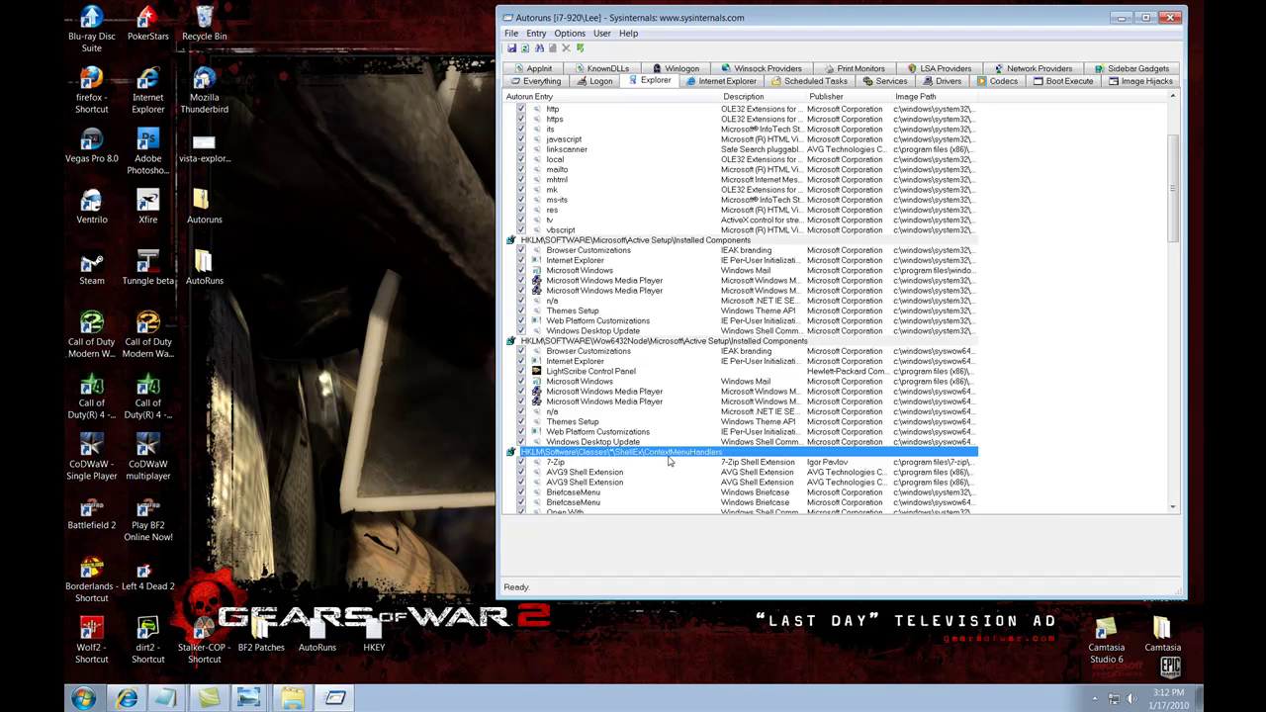
pyautogui.scroll(-2, 688, 462)
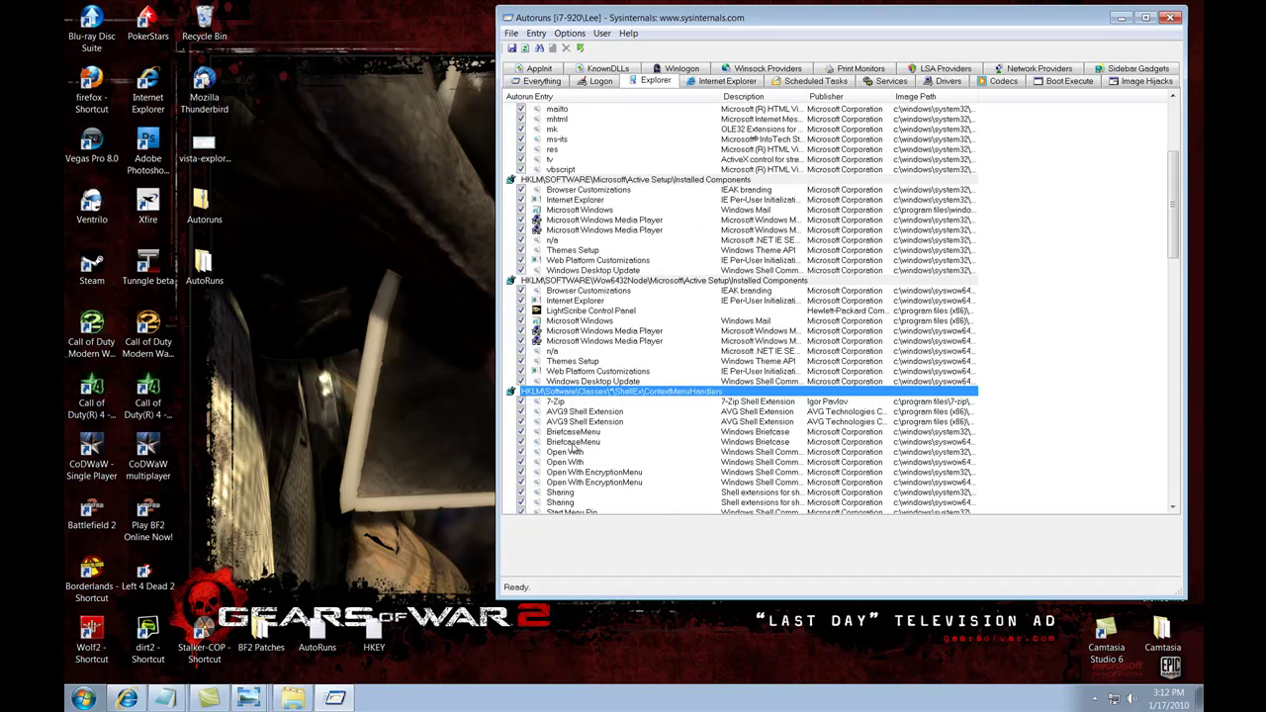
pyautogui.click(524, 405)
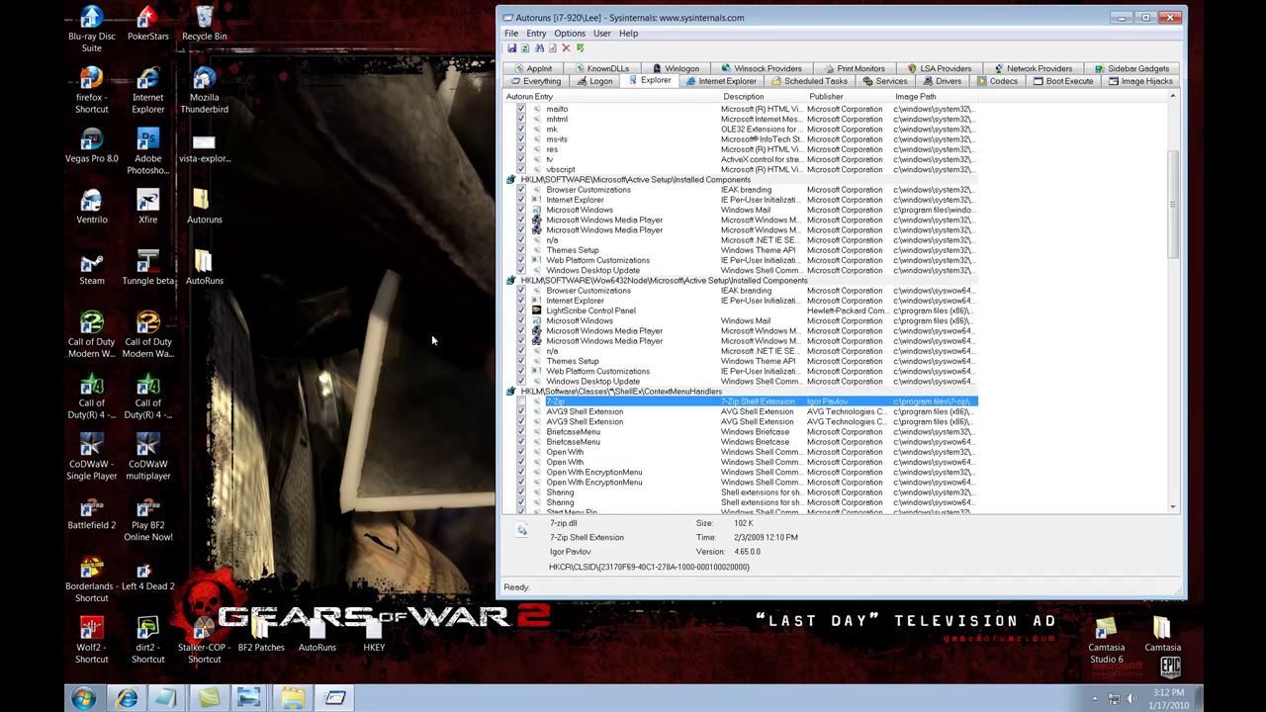
# Check the context menu of the zipped Autoruns desktop folder for the 7-Zip entry, then dismiss it.
pyautogui.rightClick(206, 201)
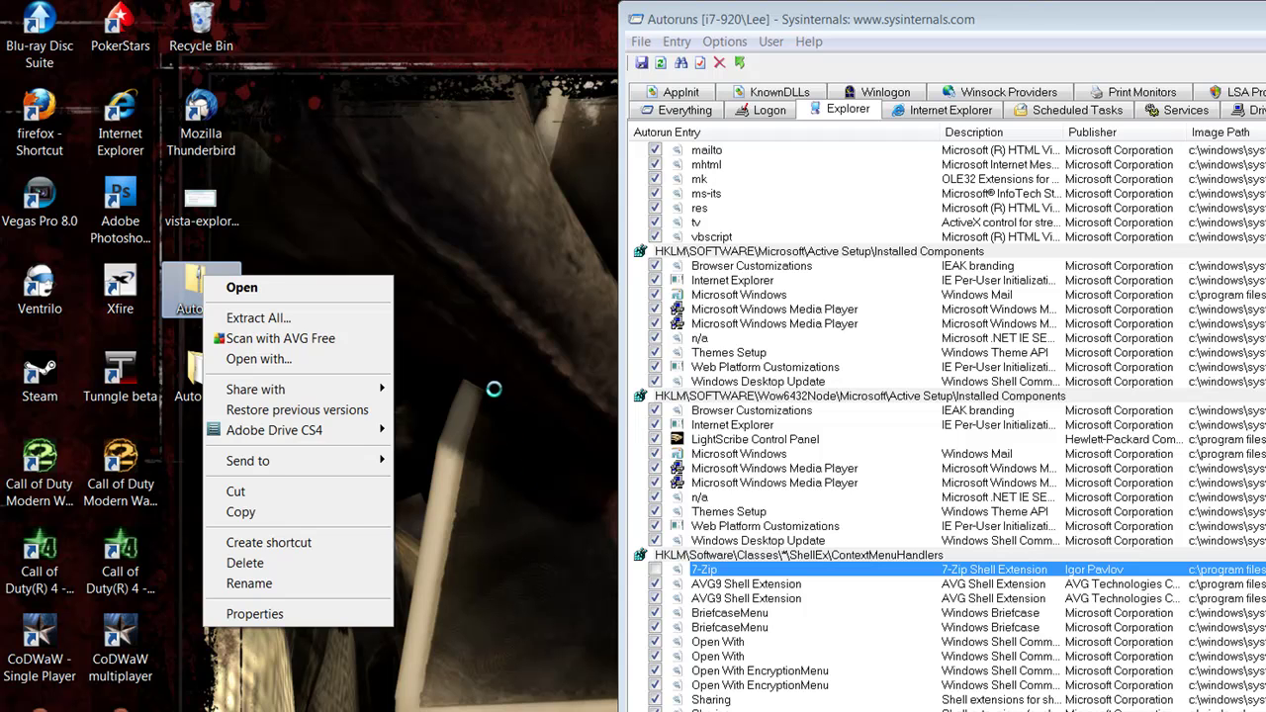
pyautogui.click(451, 402)
# Re-enable the 7-Zip context menu handler and close Autoruns.
pyautogui.click(655, 571)
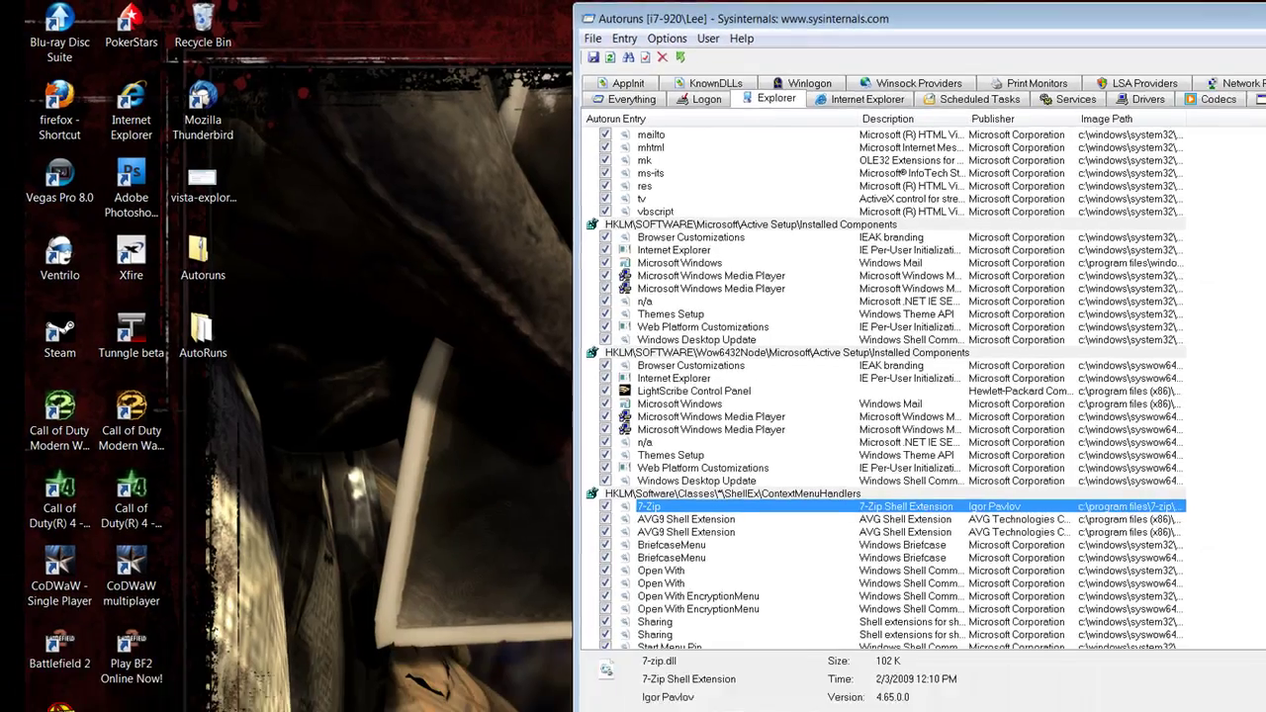
pyautogui.click(1167, 18)
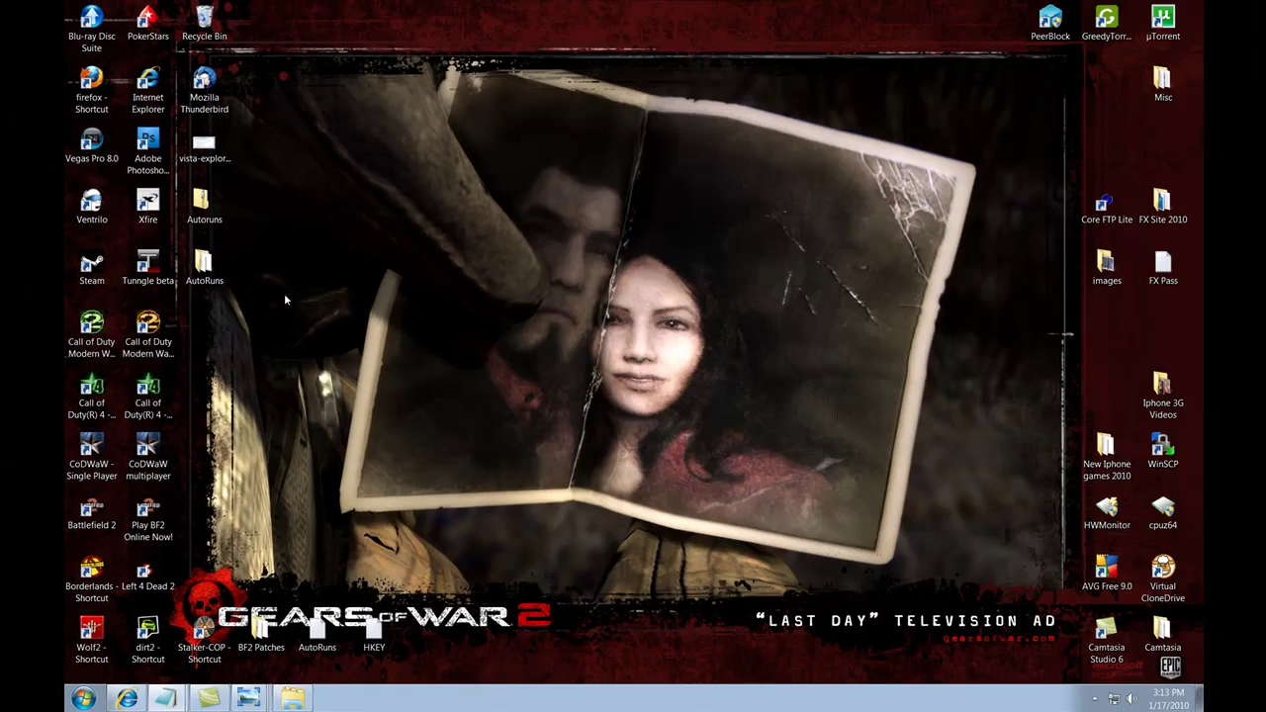
# Open the vista-explorer-gpf picture from the desktop, view the error shown in it, and close the viewer.
pyautogui.doubleClick(202, 150)
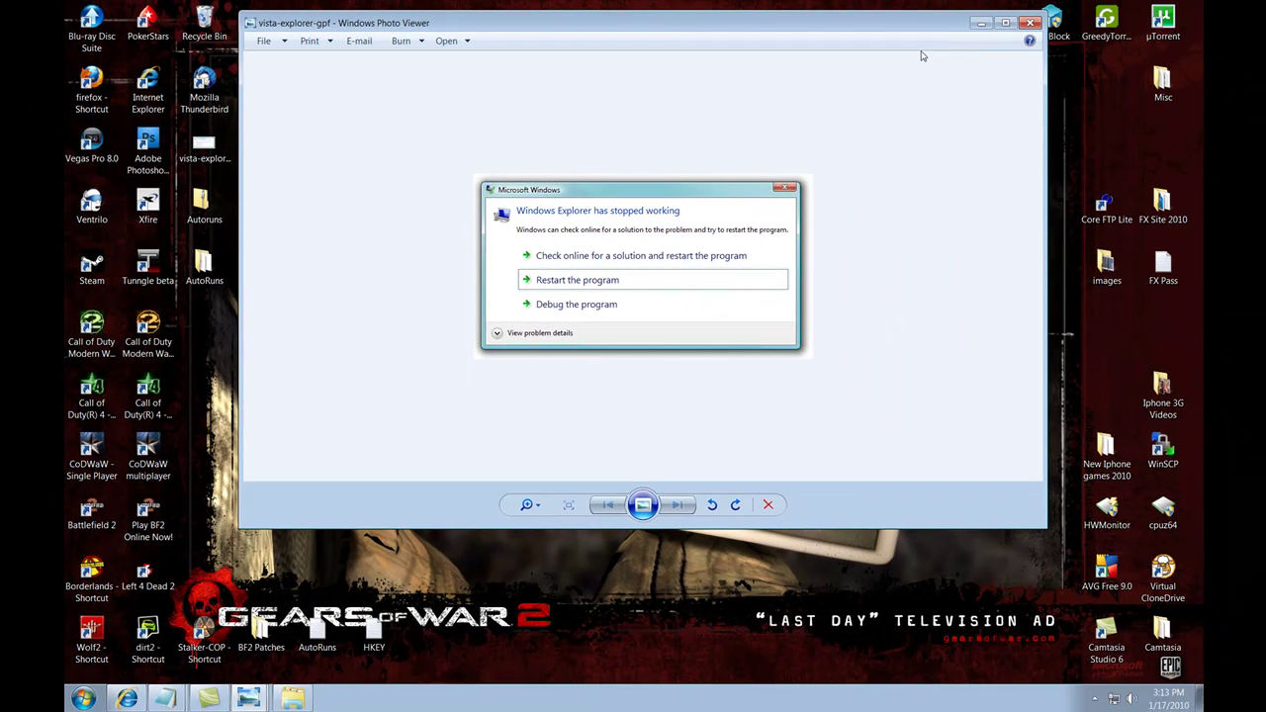
pyautogui.moveTo(947, 28); pyautogui.dragTo(949, 84)
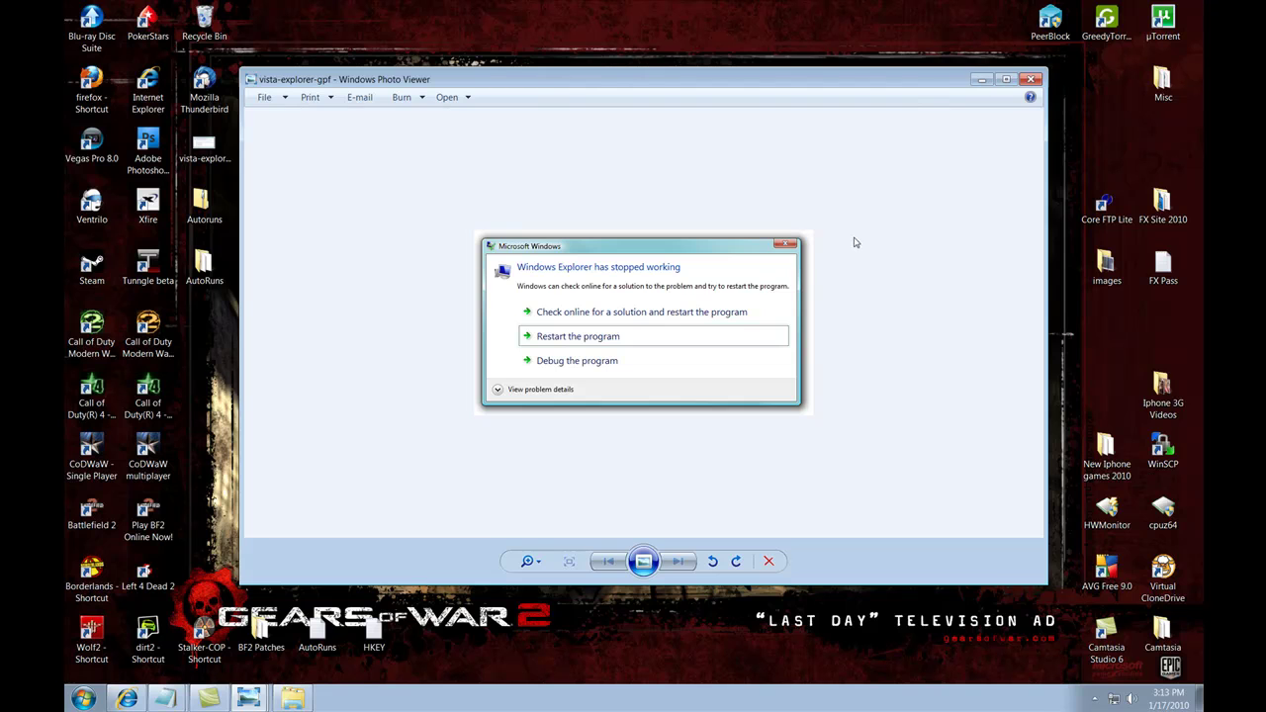
pyautogui.click(1031, 79)
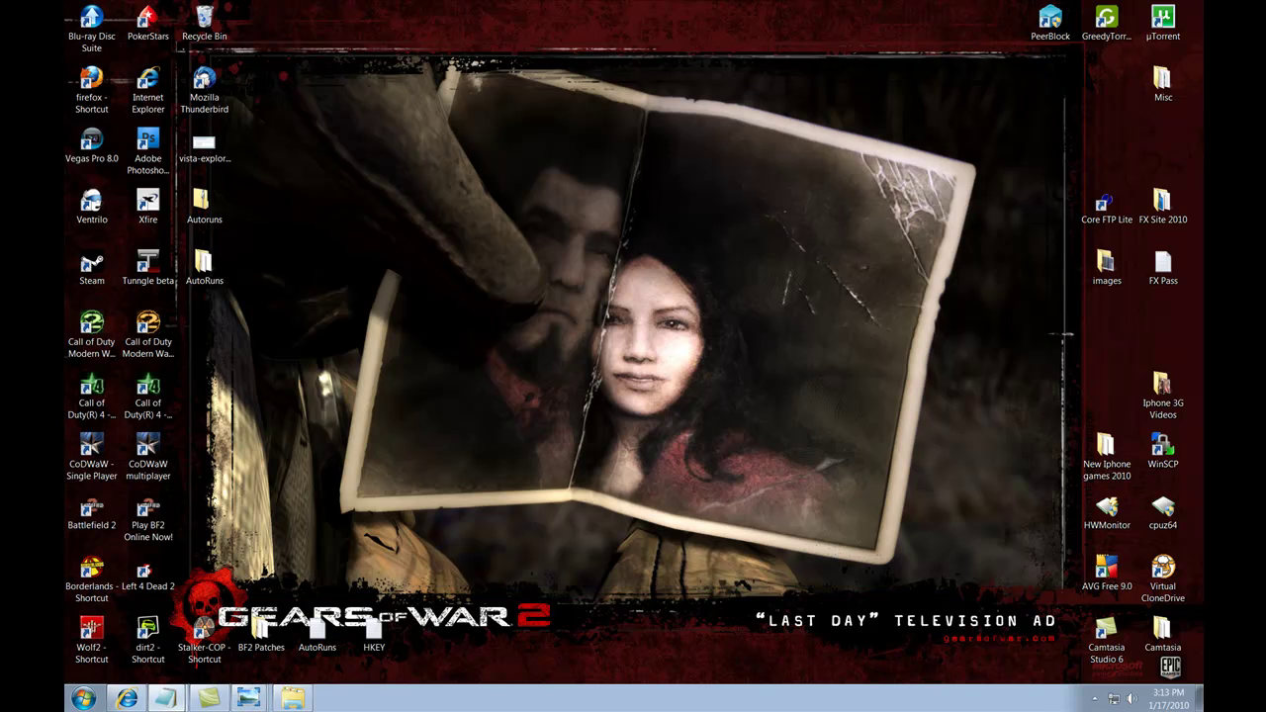